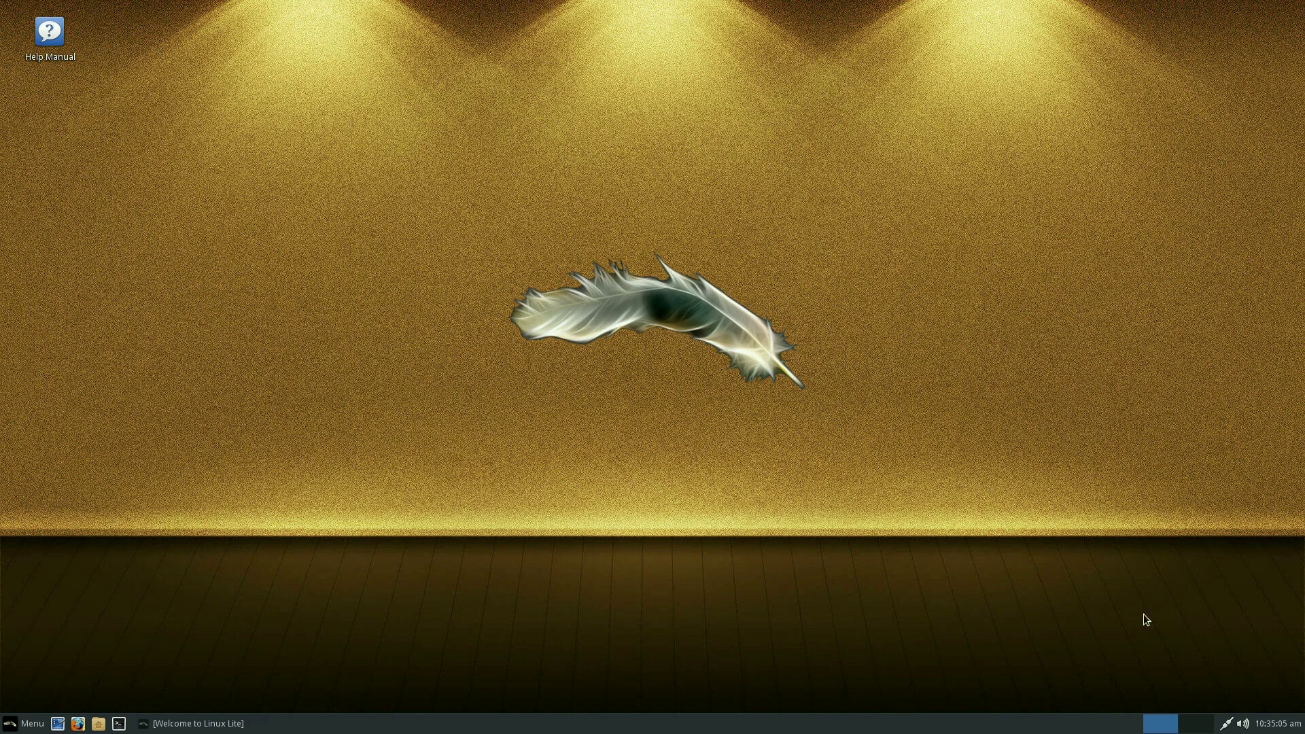
Step: Glance at the taskbar calendar, then restore the Welcome to Linux Lite window and centre it
{"action": "left_click", "coordinate": [1294, 727]}
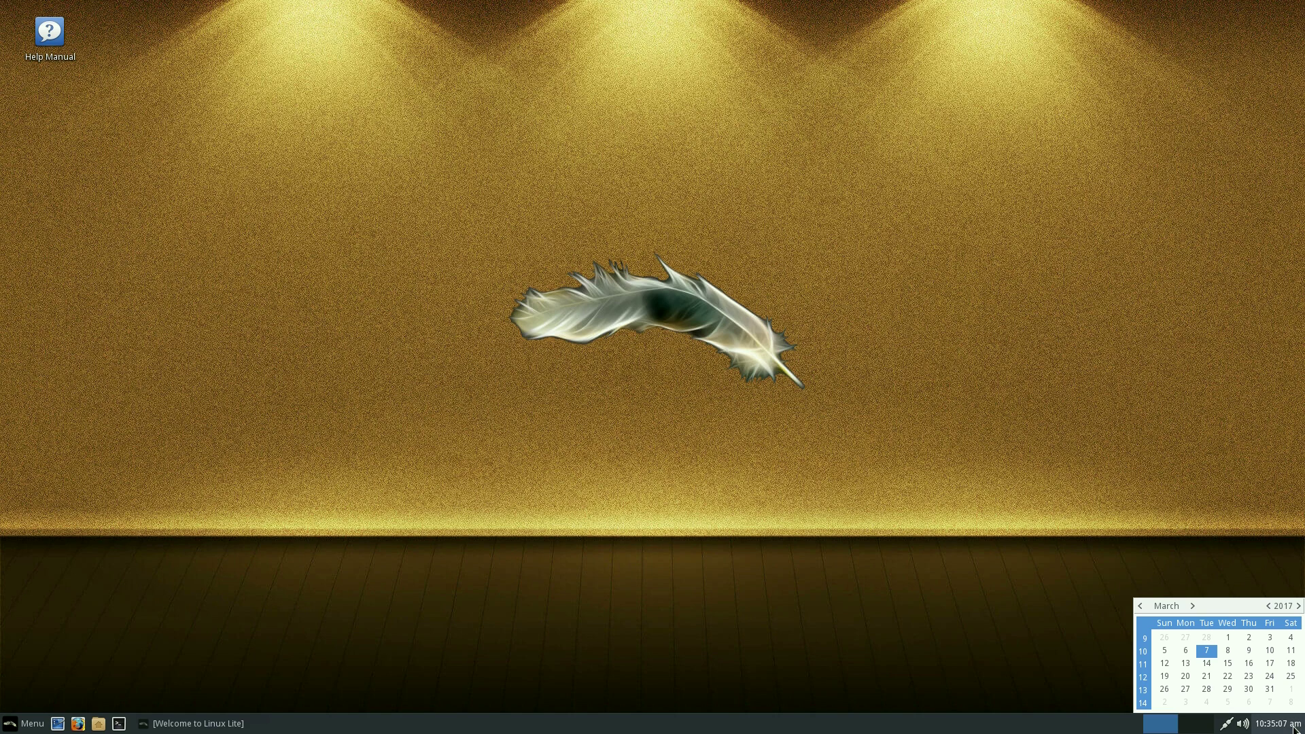
{"action": "left_click", "coordinate": [1294, 727]}
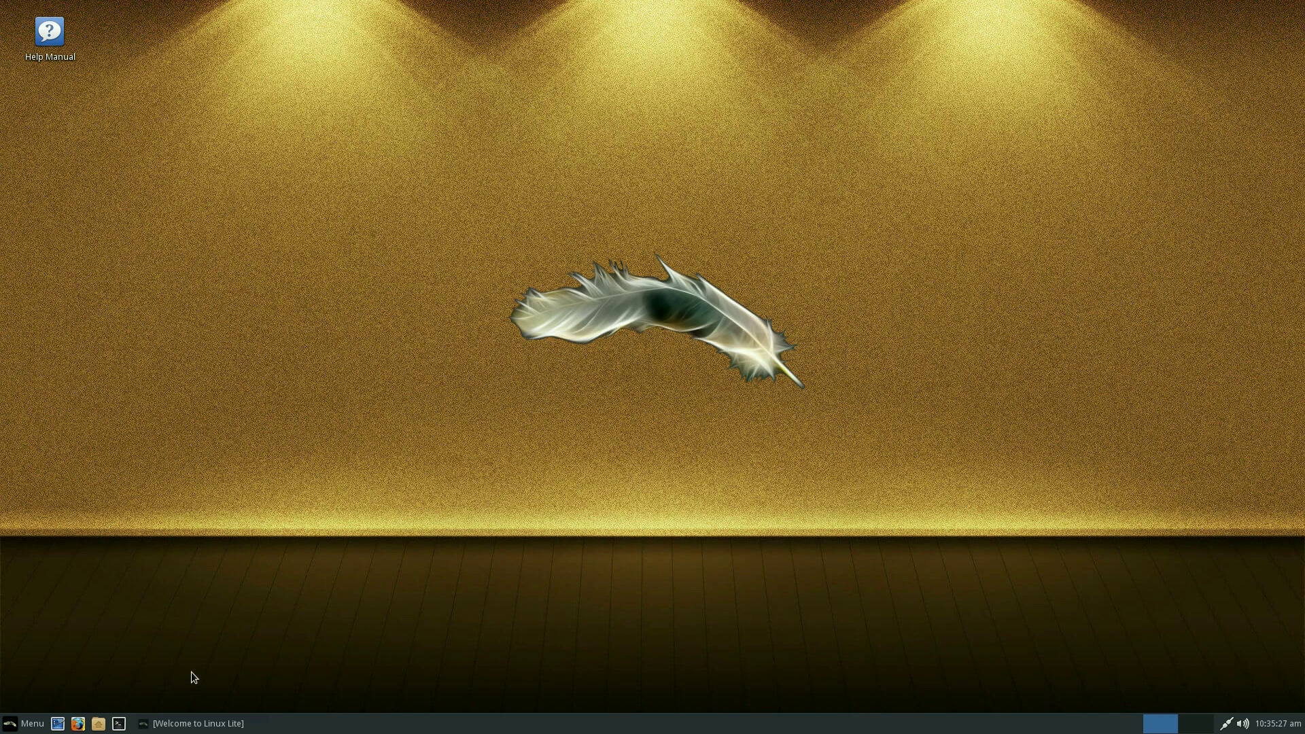
{"action": "left_click", "coordinate": [191, 724]}
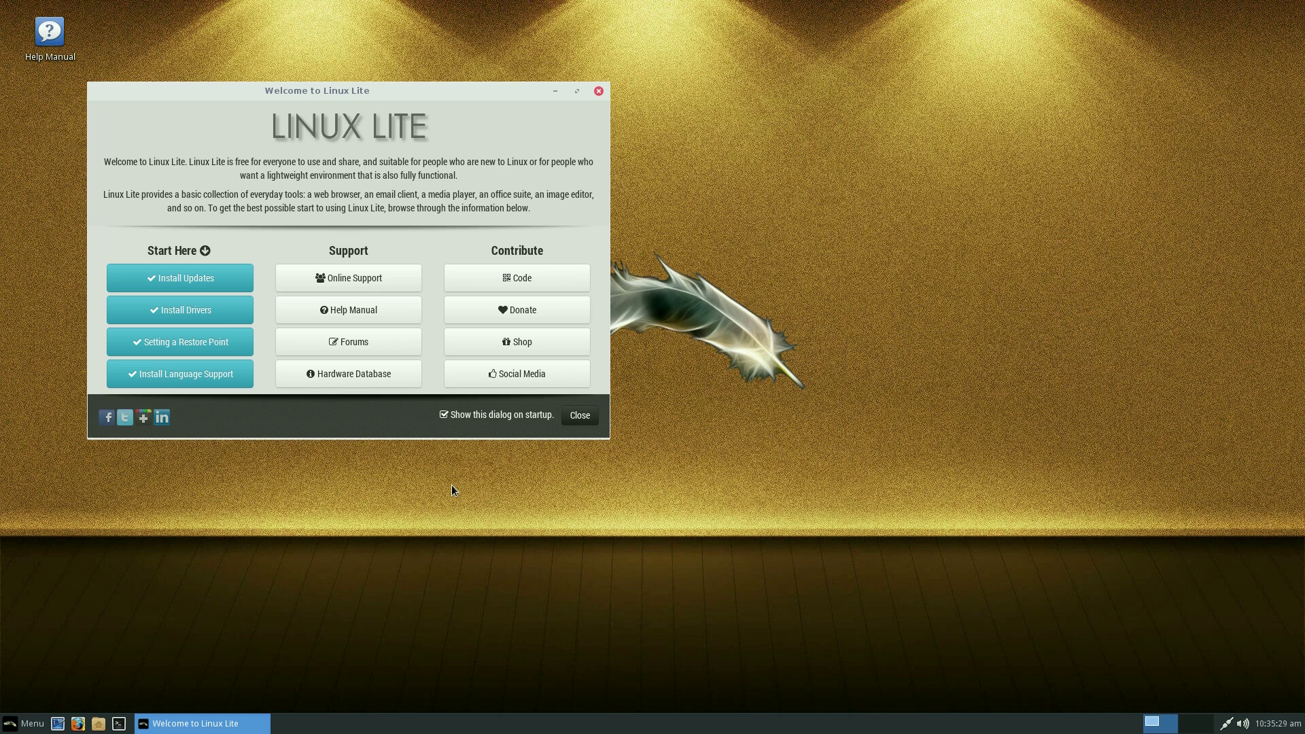
{"action": "left_click_drag", "start_coordinate": [370, 95], "coordinate": [606, 107]}
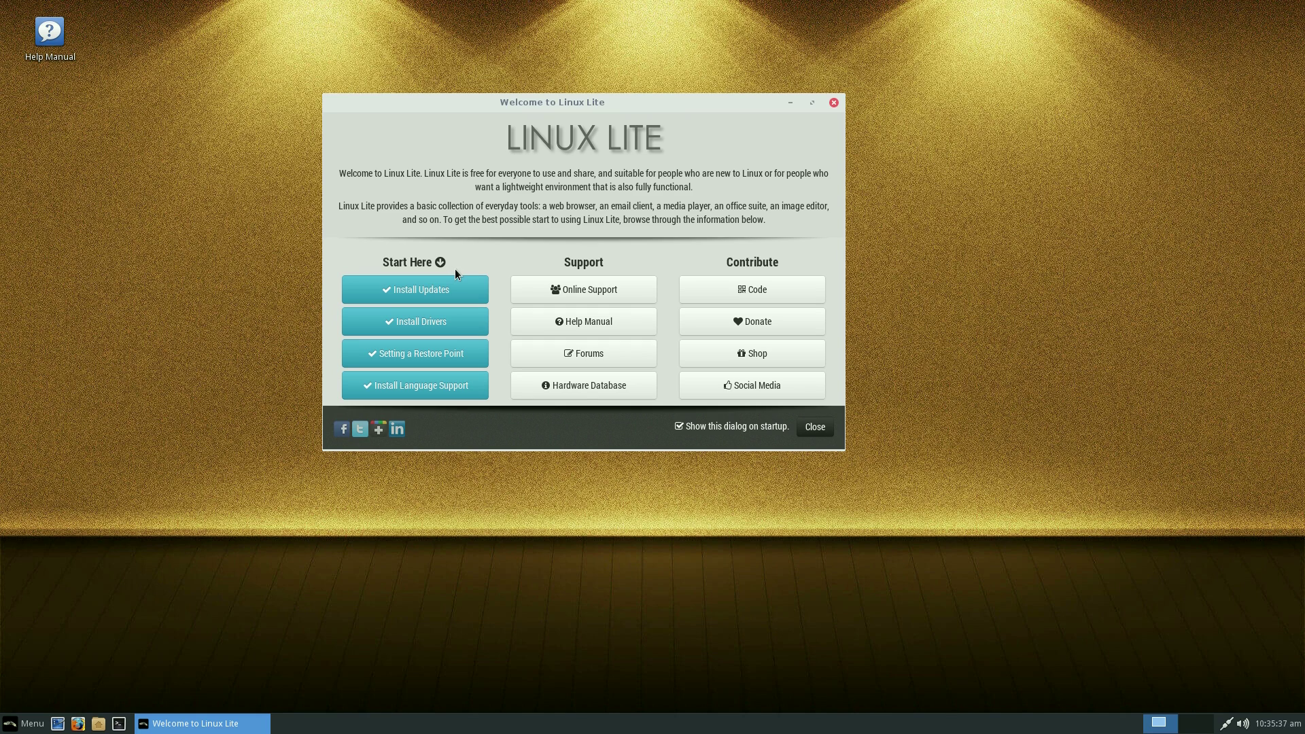
Step: From the getting-started guide, run Install Updates with the administrator password
{"action": "left_click", "coordinate": [436, 293]}
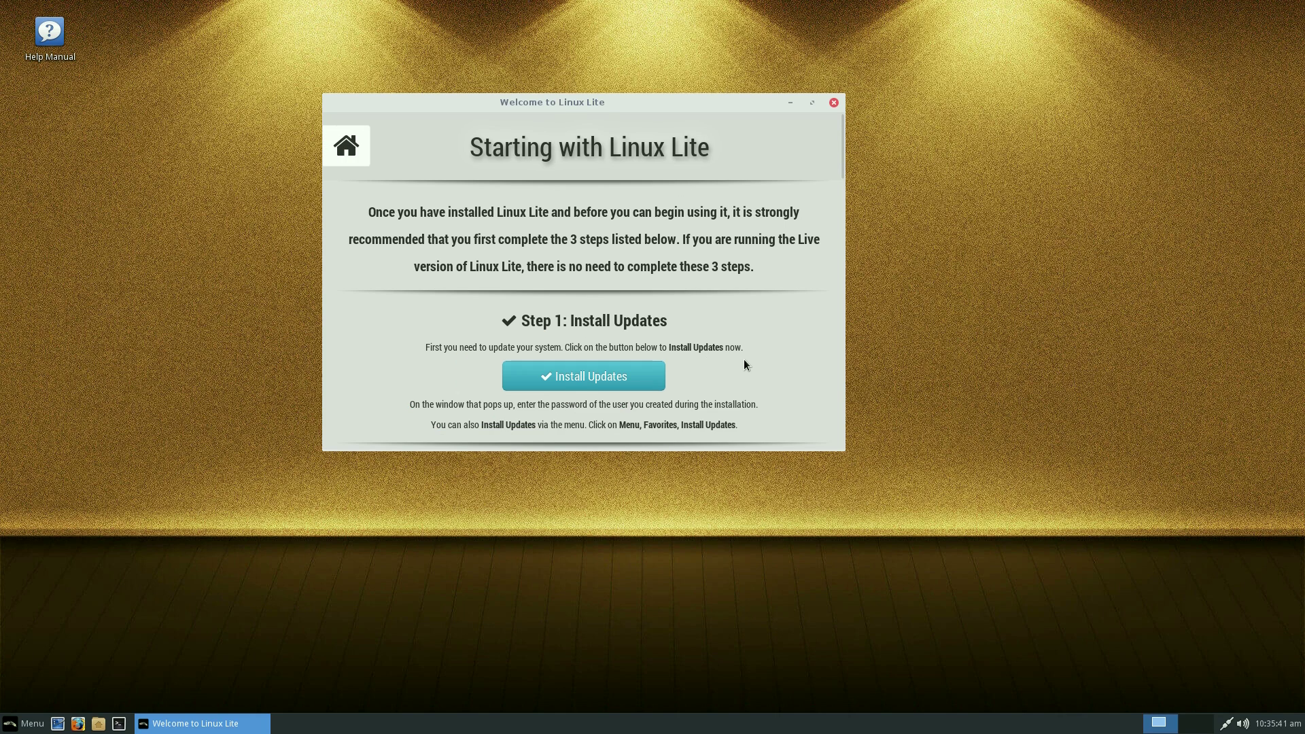
{"action": "left_click", "coordinate": [591, 378]}
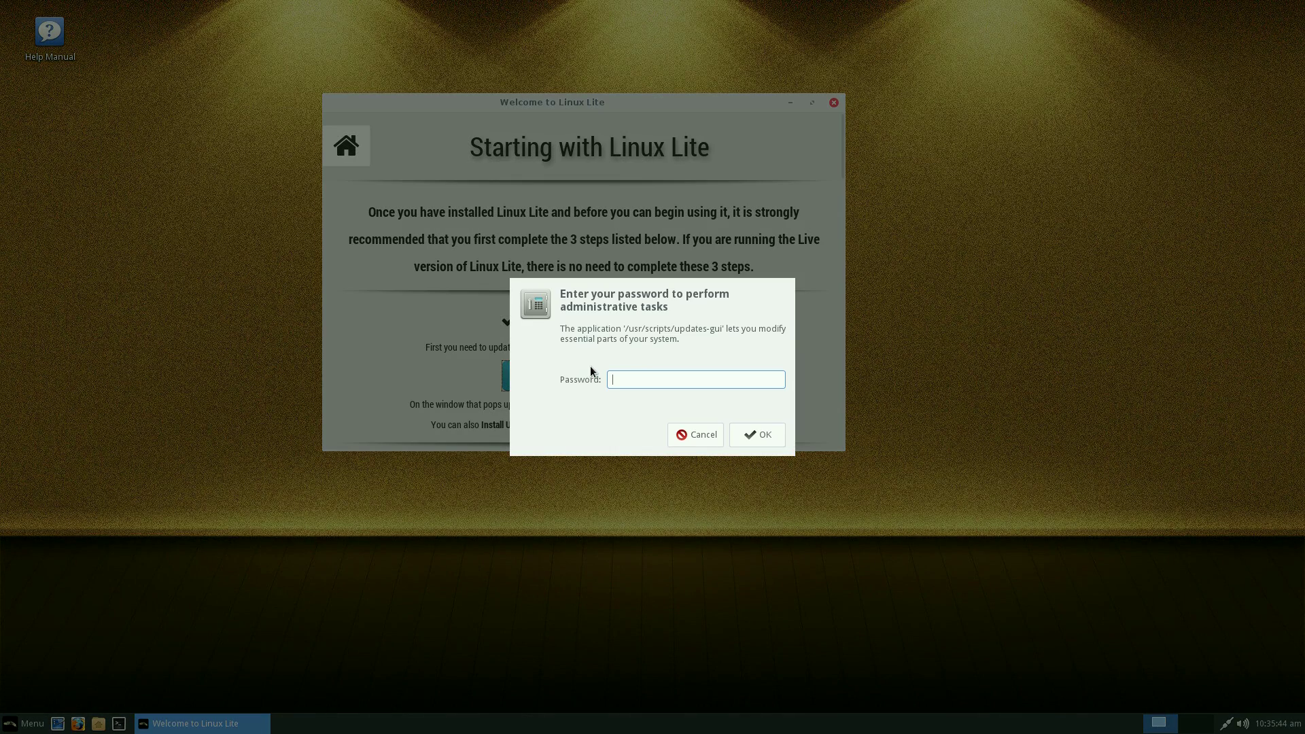
{"action": "type", "text": "••••••••"}
{"action": "key", "text": "Return"}
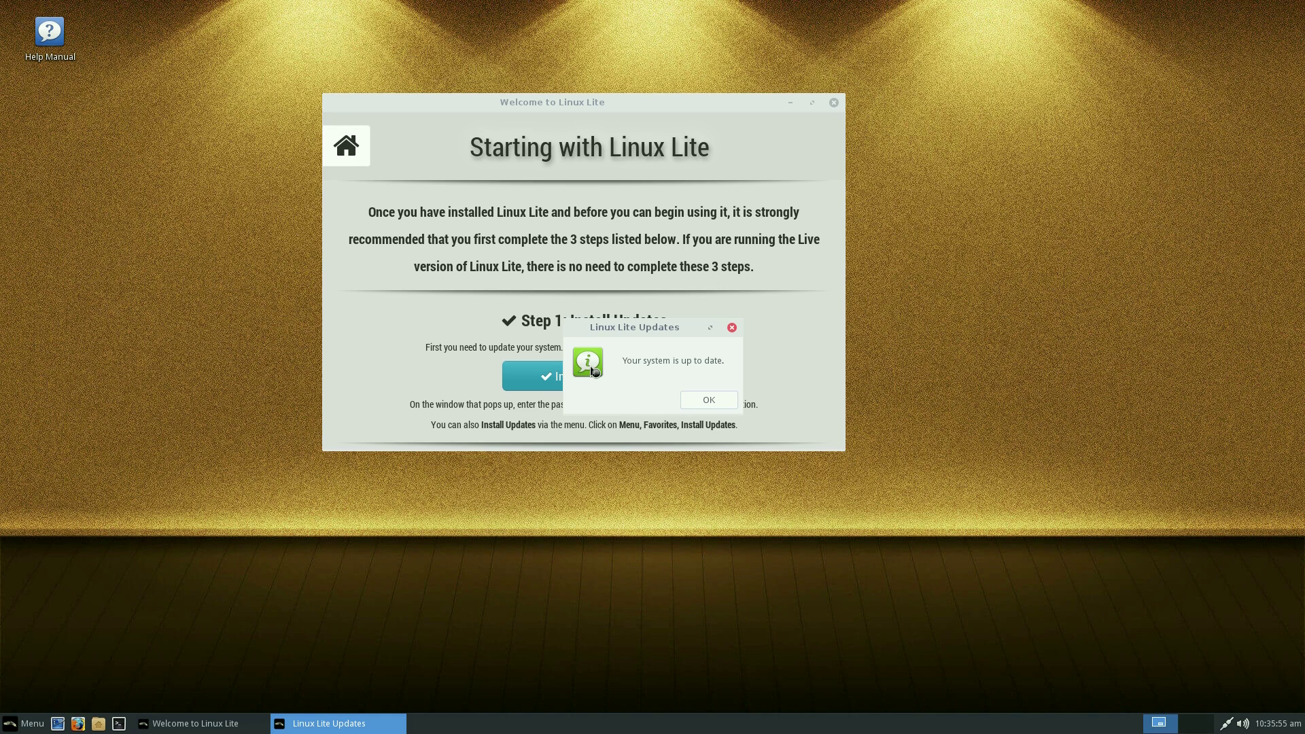
Step: Dismiss the up-to-date notice and read down to the restore point, language and upgrading-to-3.4 sections
{"action": "left_click", "coordinate": [719, 407]}
{"action": "scroll", "coordinate": [757, 358], "scroll_direction": "down", "scroll_amount": 3}
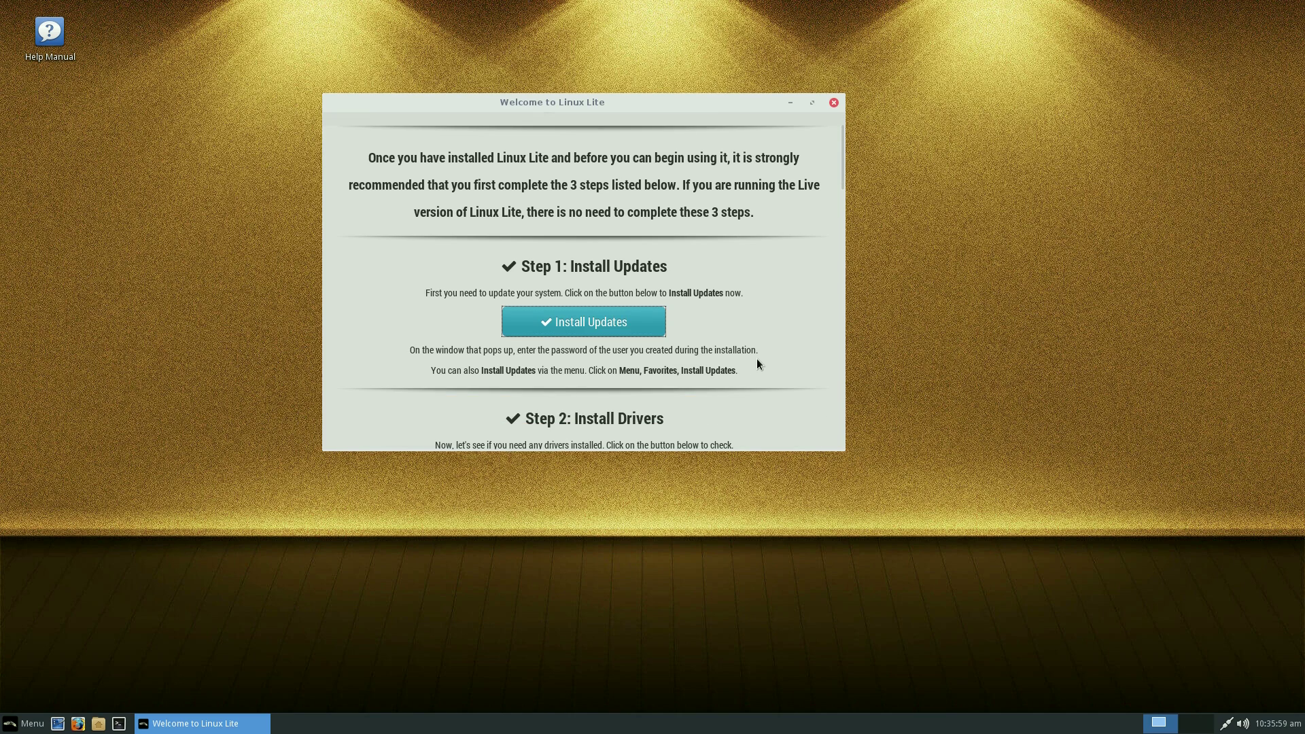
{"action": "scroll", "coordinate": [760, 366], "scroll_direction": "down", "scroll_amount": 2}
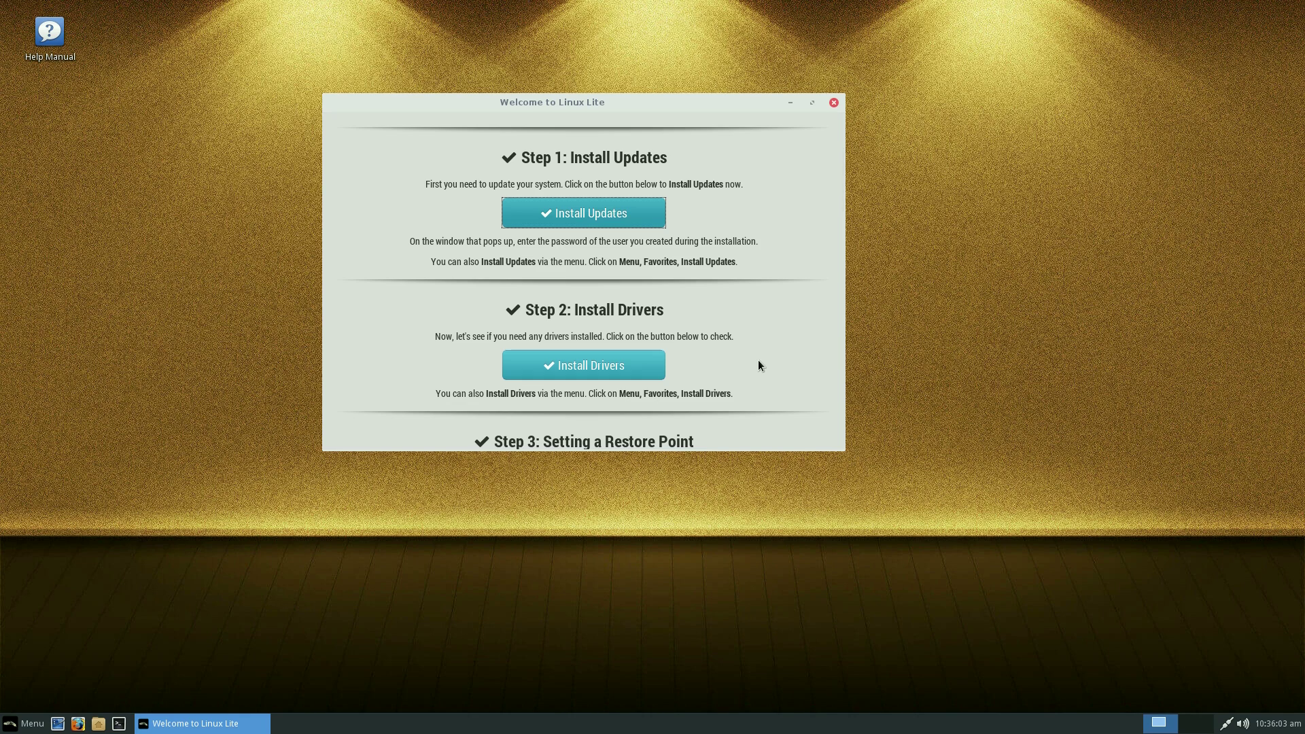
{"action": "scroll", "coordinate": [758, 360], "scroll_direction": "down", "scroll_amount": 3}
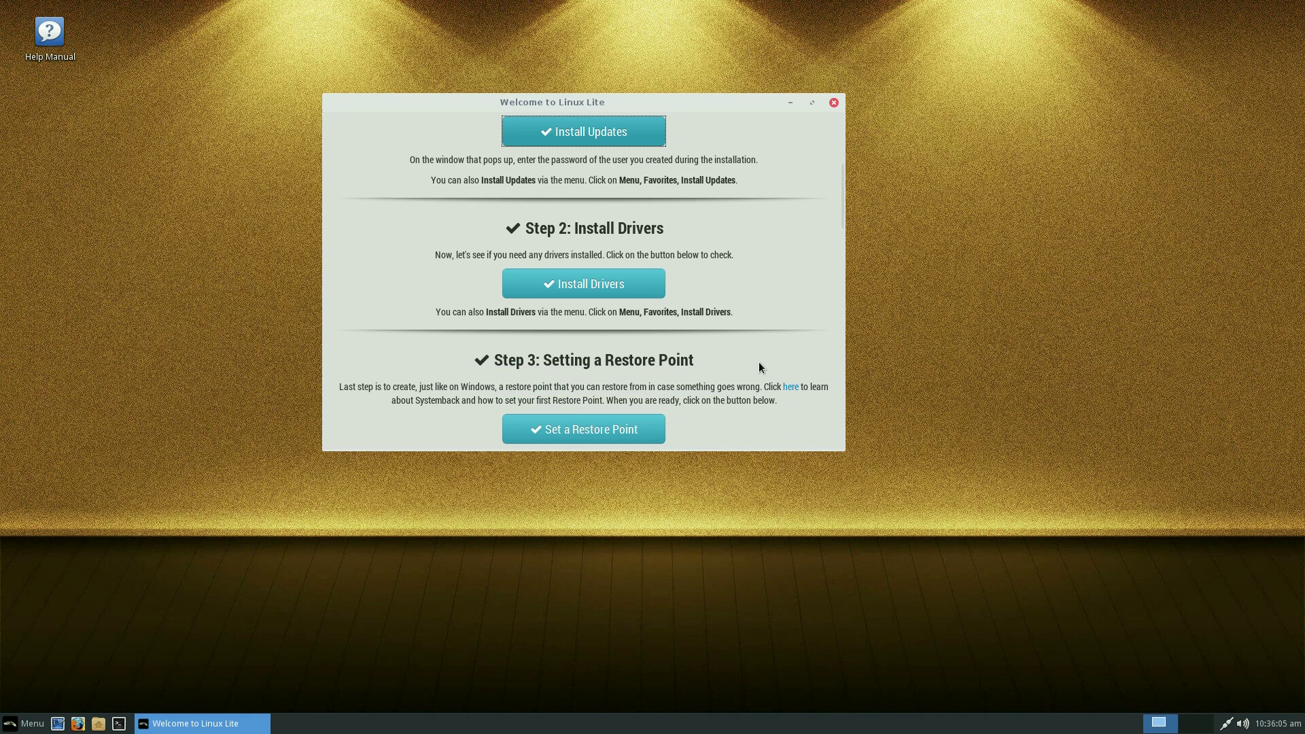
{"action": "scroll", "coordinate": [759, 362], "scroll_direction": "down", "scroll_amount": 3}
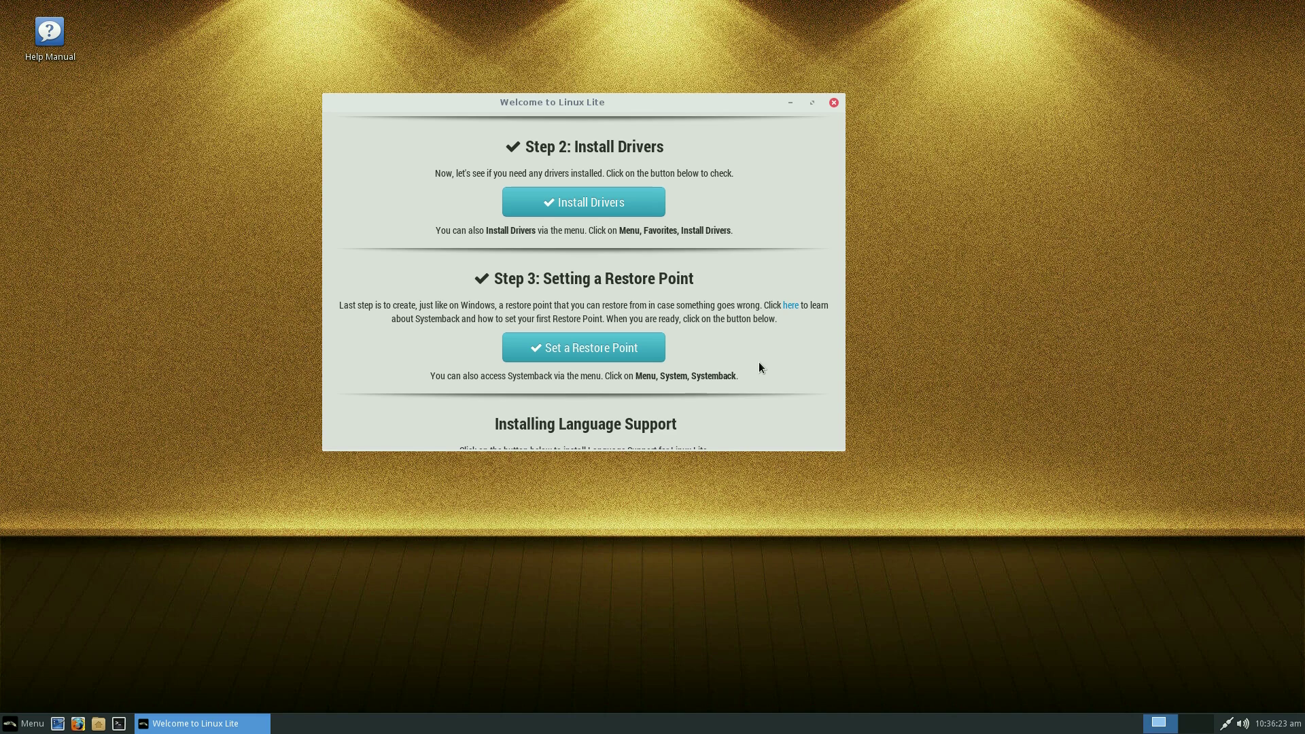
{"action": "scroll", "coordinate": [765, 339], "scroll_direction": "down", "scroll_amount": 3}
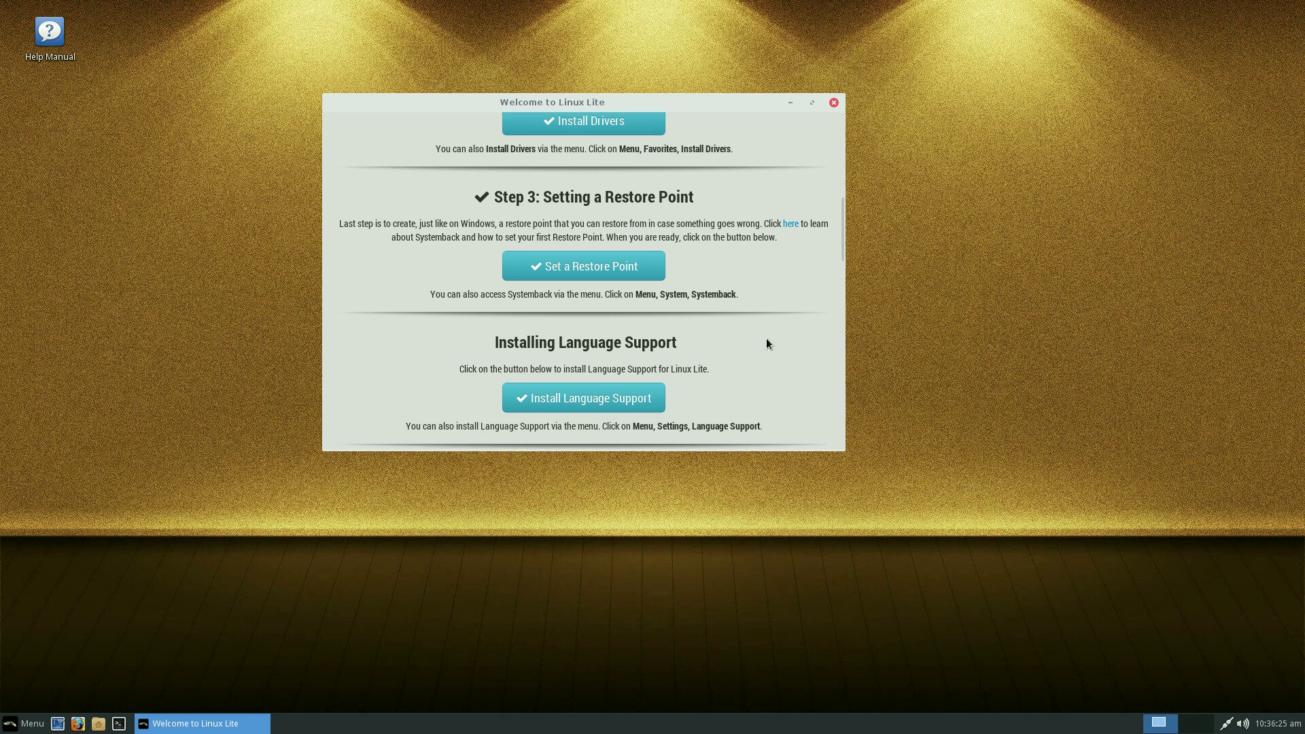
{"action": "scroll", "coordinate": [767, 344], "scroll_direction": "down", "scroll_amount": 2}
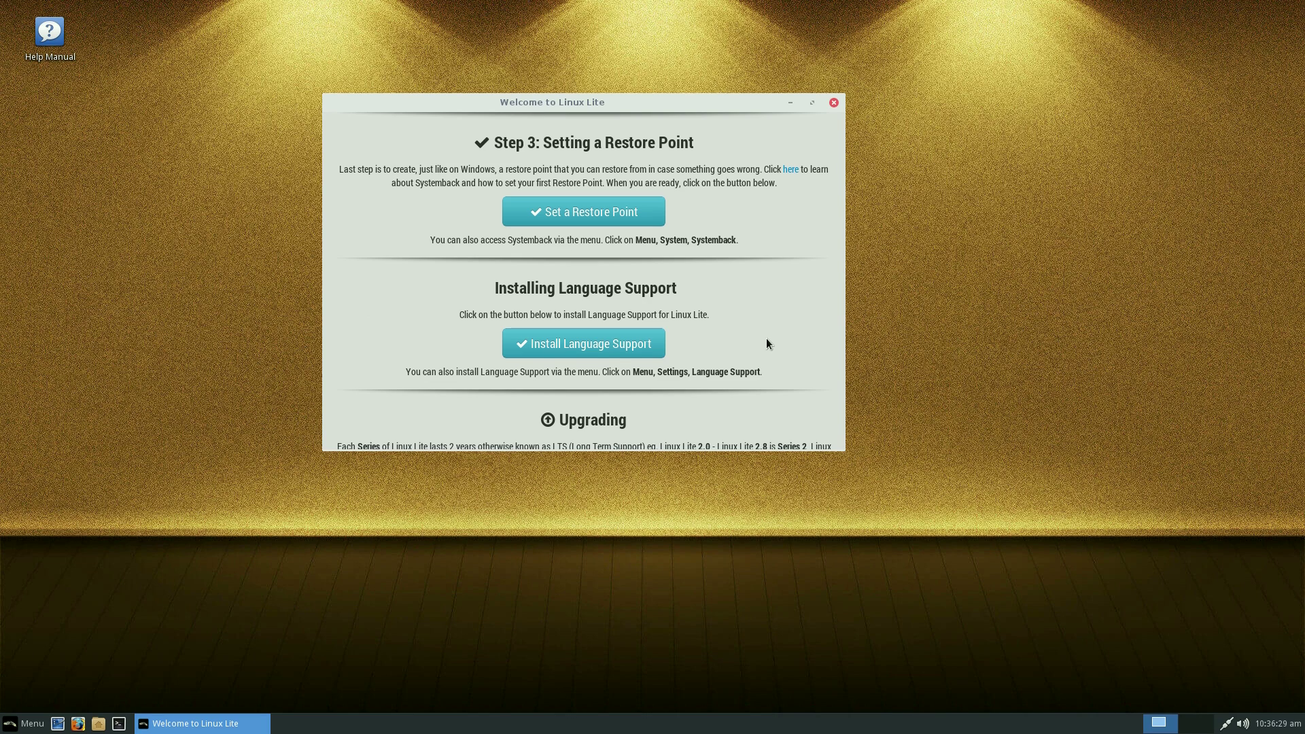
{"action": "scroll", "coordinate": [766, 338], "scroll_direction": "down", "scroll_amount": 2}
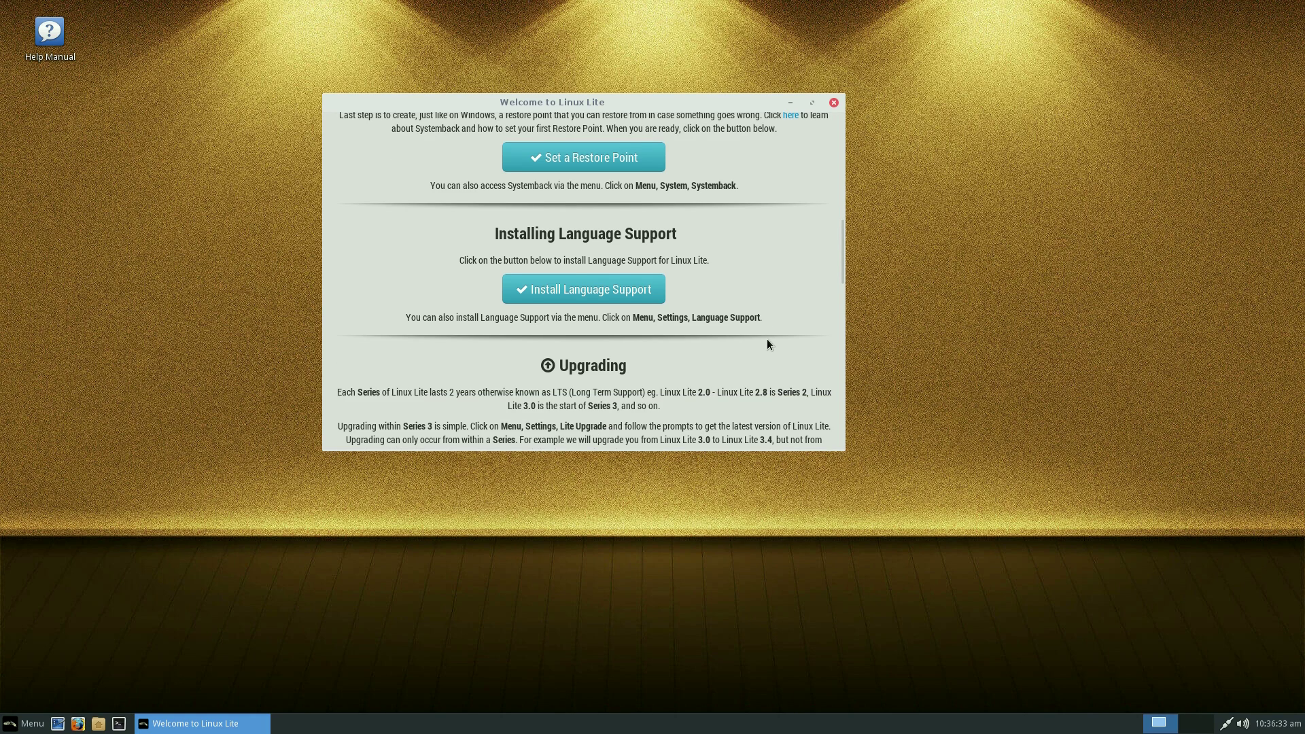
{"action": "scroll", "coordinate": [767, 341], "scroll_direction": "down", "scroll_amount": 1}
{"action": "scroll", "coordinate": [767, 345], "scroll_direction": "down", "scroll_amount": 1}
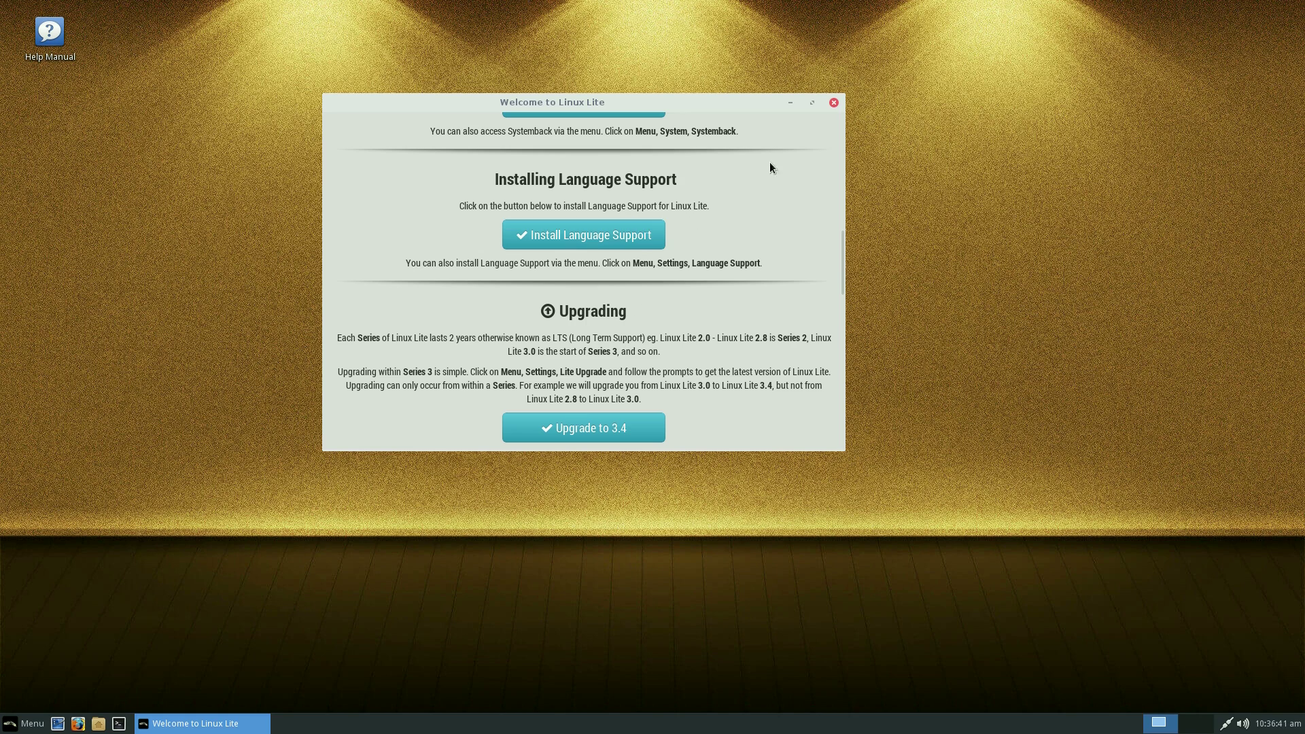
Step: Close the welcome window and list the System apps (Lite Software, Lite Tweaks) in the menu
{"action": "left_click", "coordinate": [833, 103]}
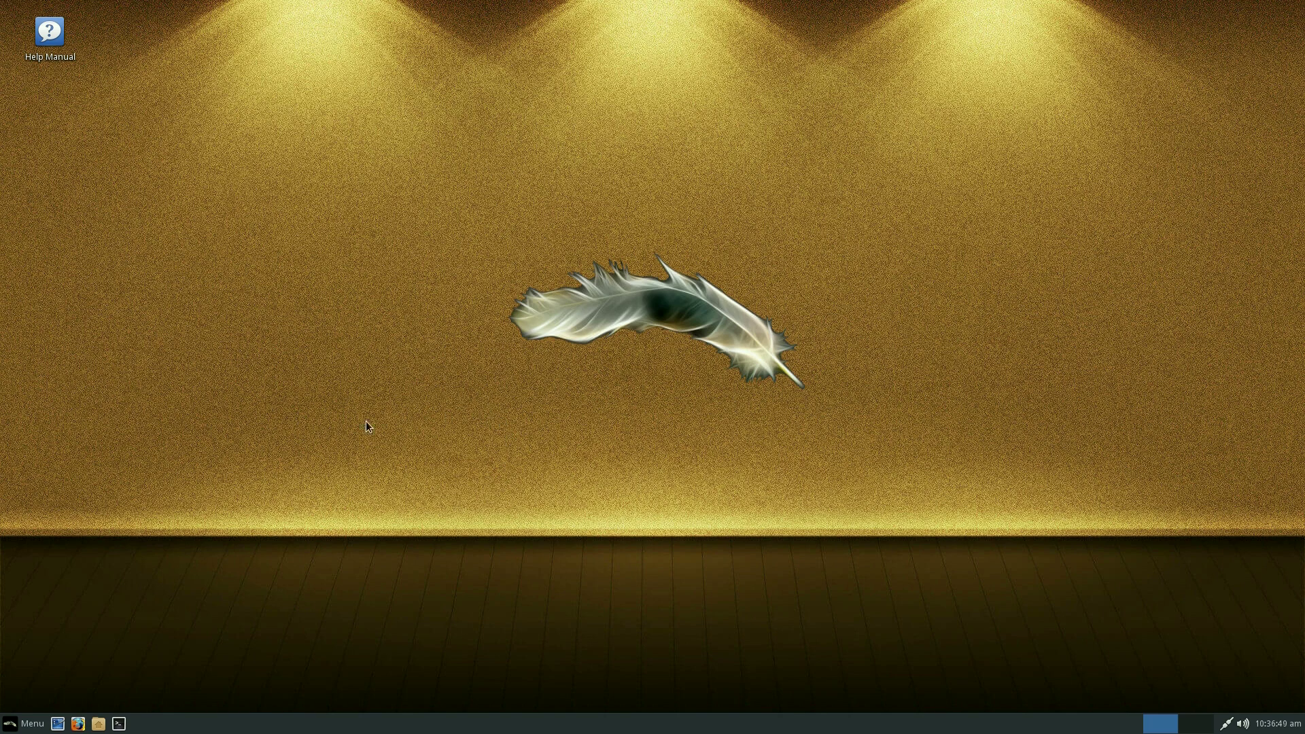
{"action": "left_click", "coordinate": [15, 725]}
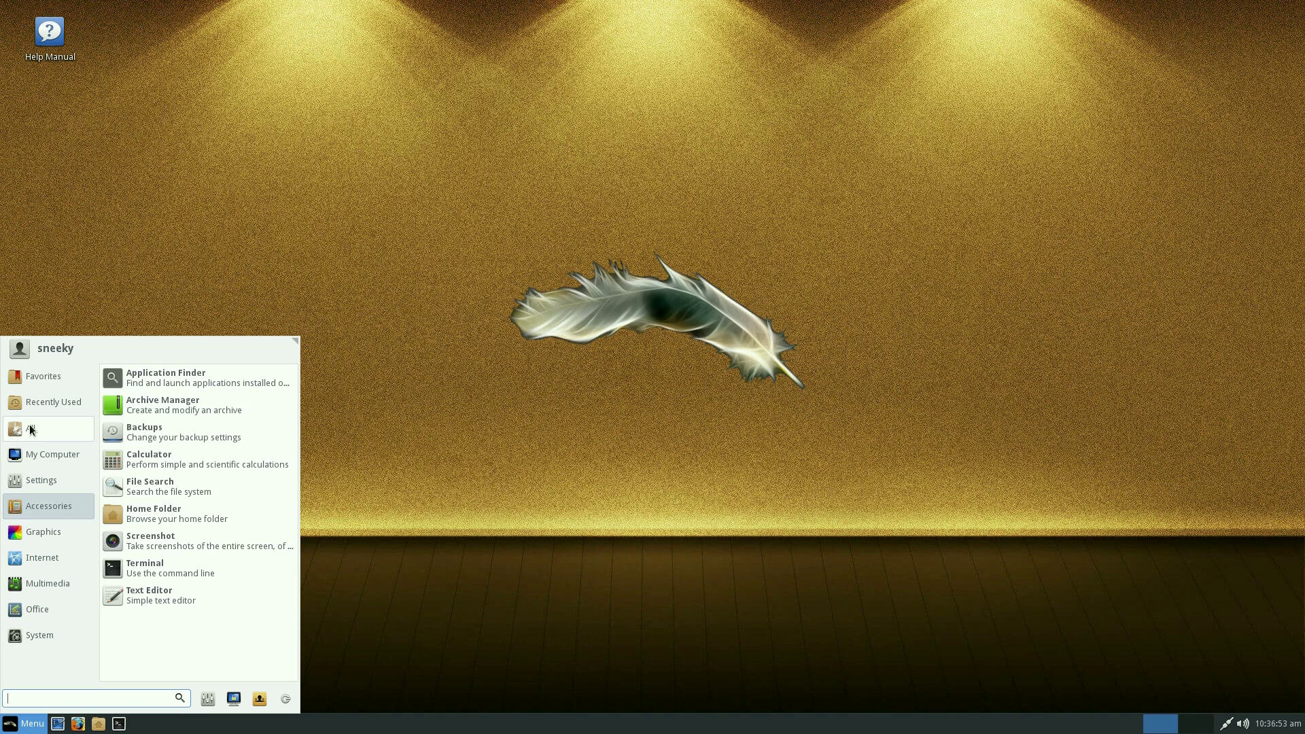
{"action": "mouse_move", "coordinate": [34, 398]}
{"action": "mouse_move", "coordinate": [41, 435]}
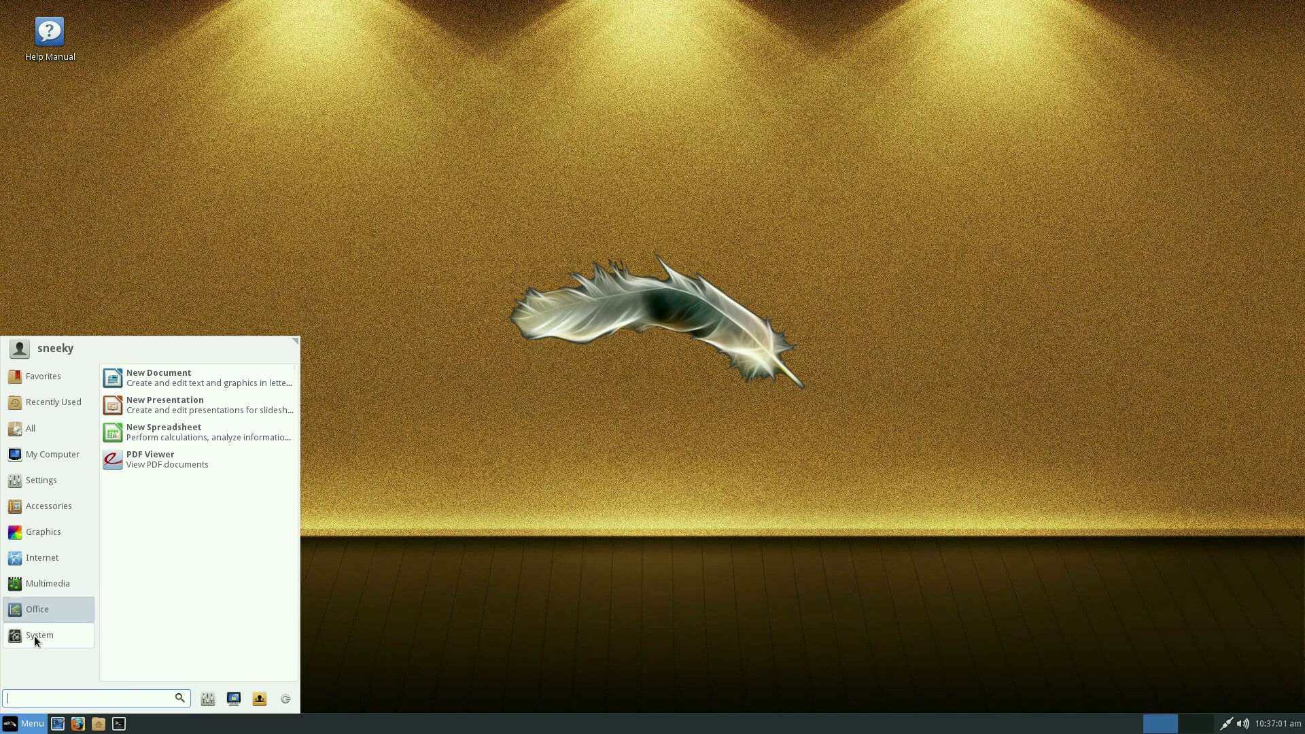
{"action": "mouse_move", "coordinate": [34, 639]}
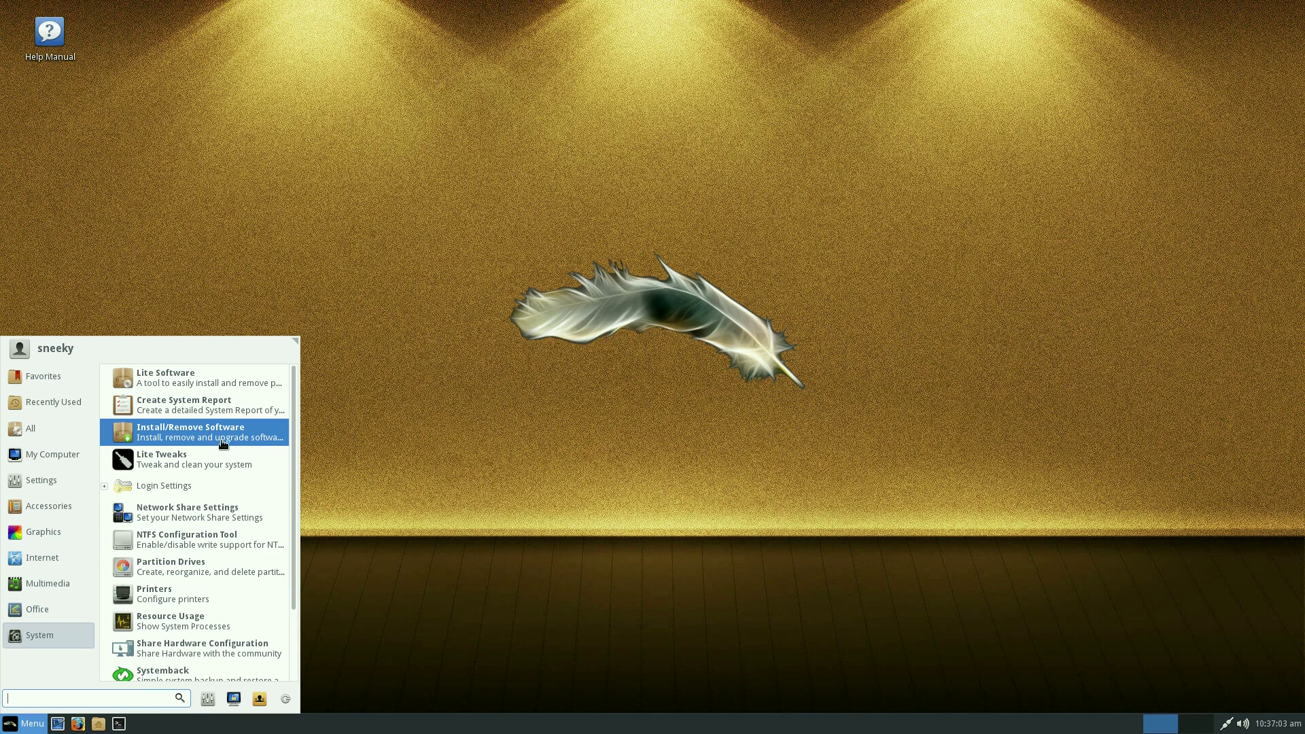
Step: Launch Lite Software with the admin password, skip the sources update, and choose Install Software
{"action": "left_click", "coordinate": [239, 385]}
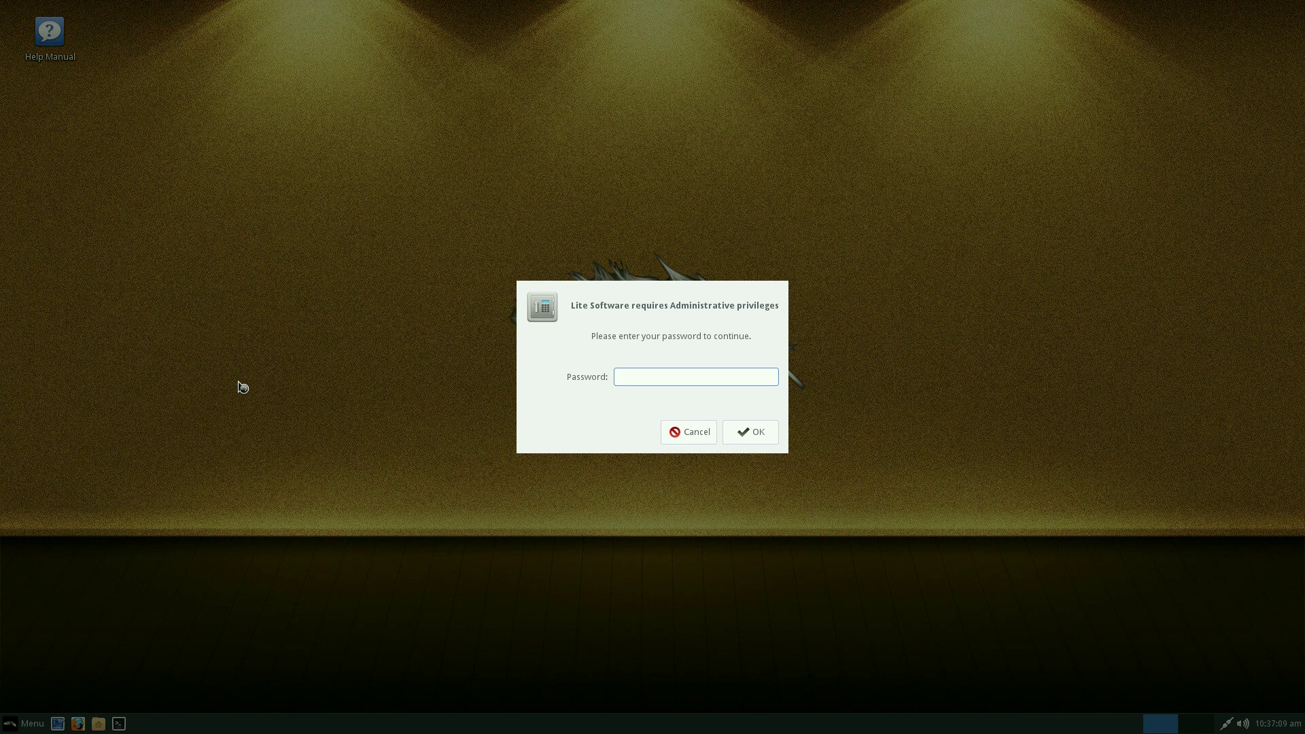
{"action": "type", "text": "••••••••••"}
{"action": "key", "text": "Return"}
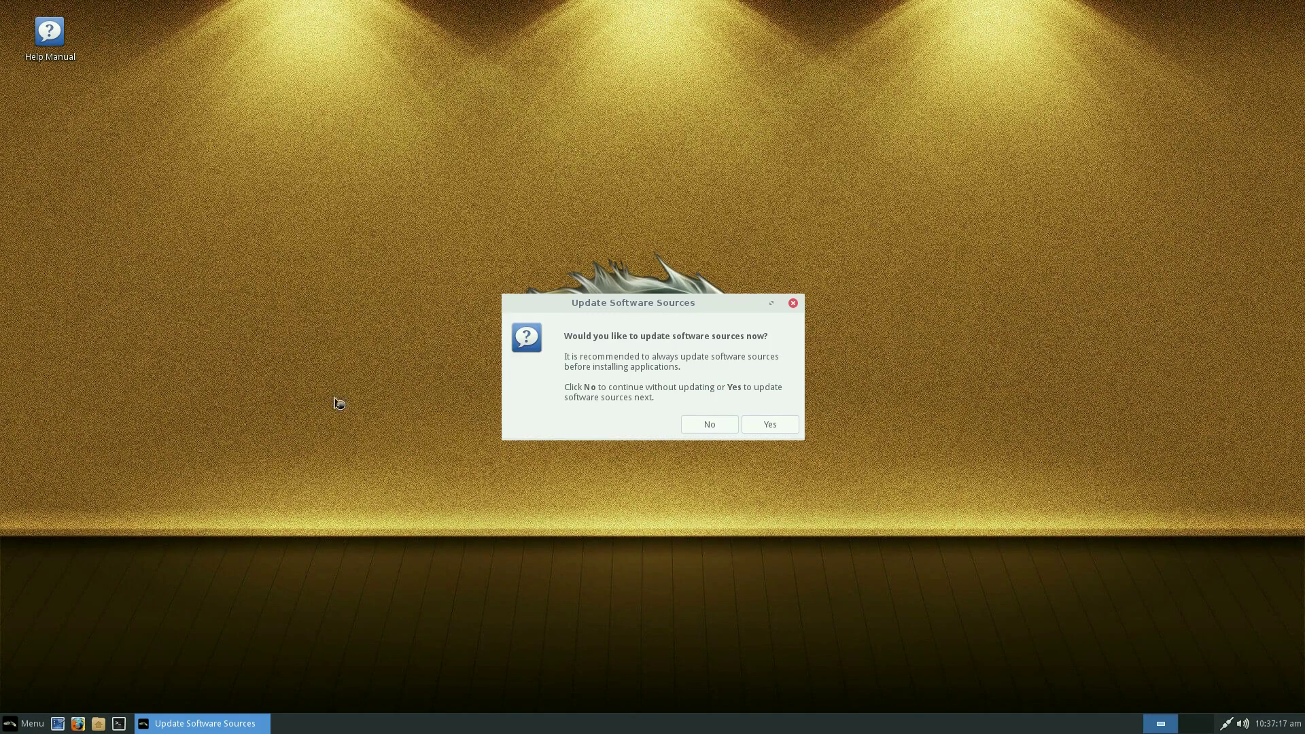
{"action": "left_click", "coordinate": [712, 427]}
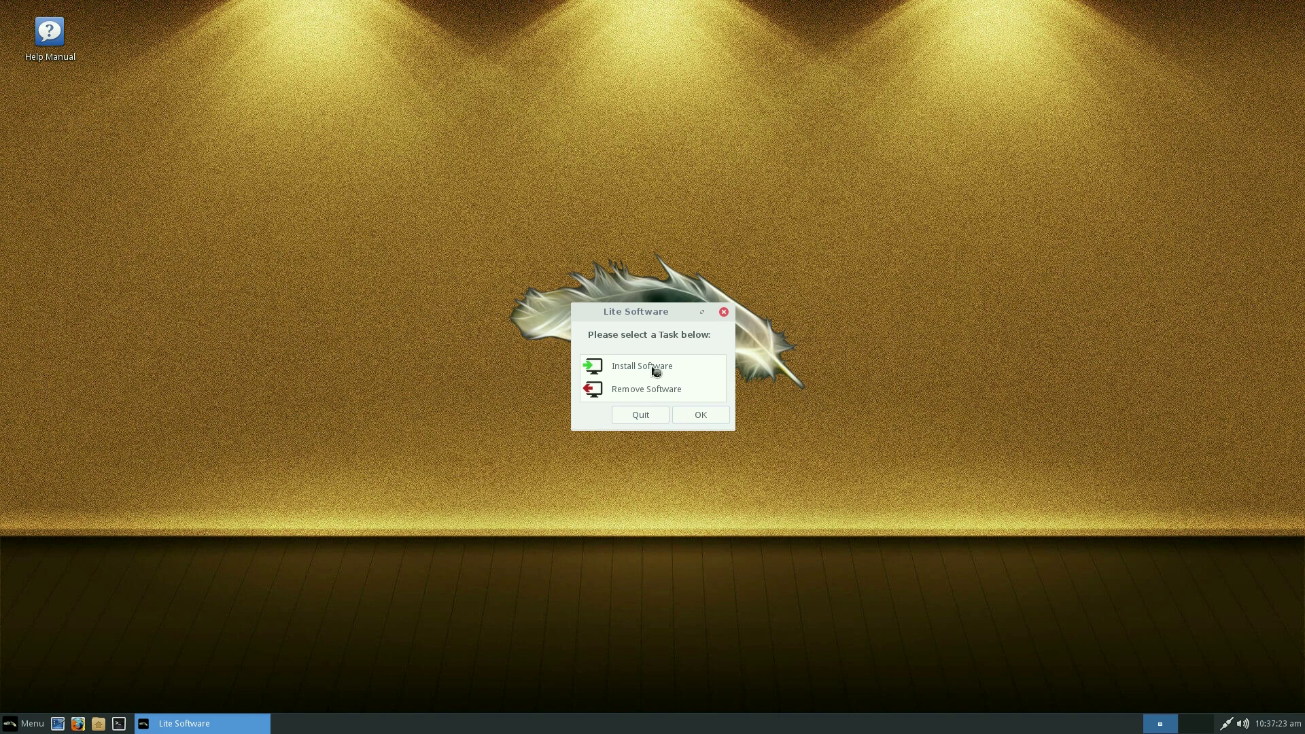
{"action": "left_click", "coordinate": [653, 368]}
{"action": "left_click", "coordinate": [713, 419]}
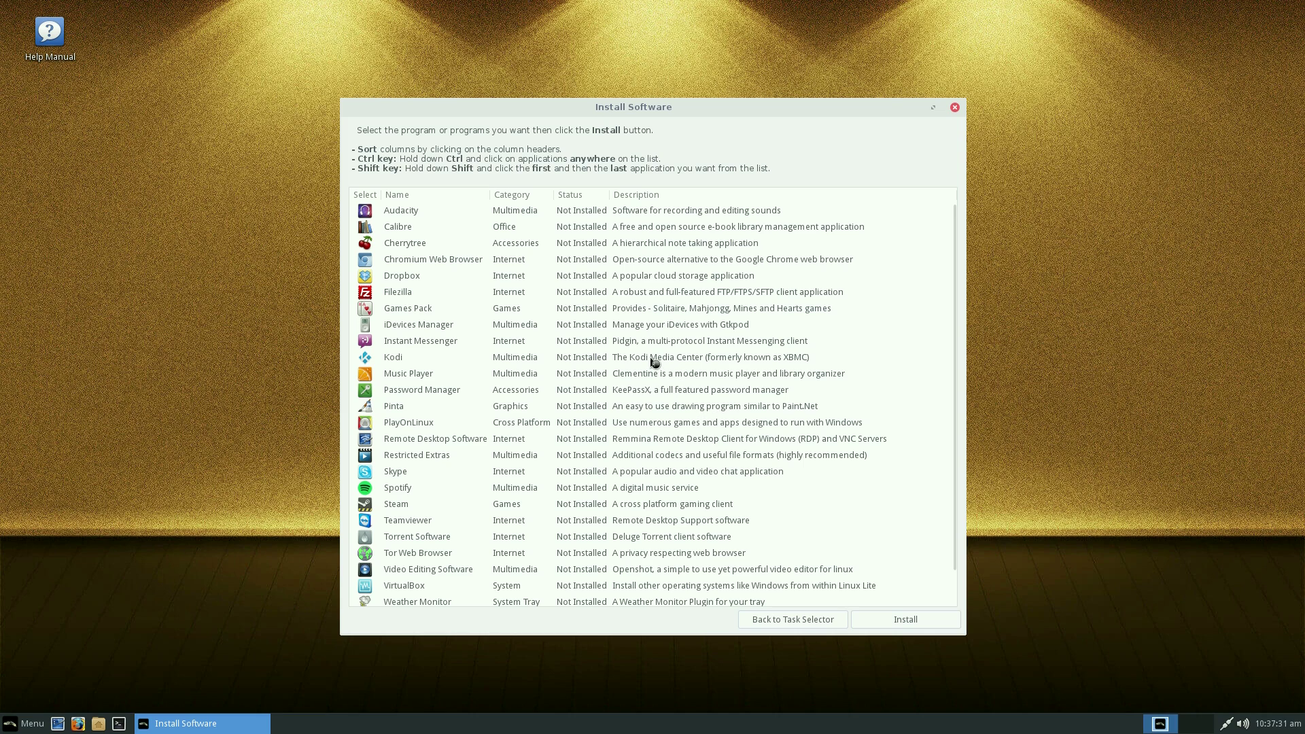
Step: Select Cherrytree in the Install Software list and confirm installing it
{"action": "scroll", "coordinate": [647, 354], "scroll_direction": "down", "scroll_amount": 1}
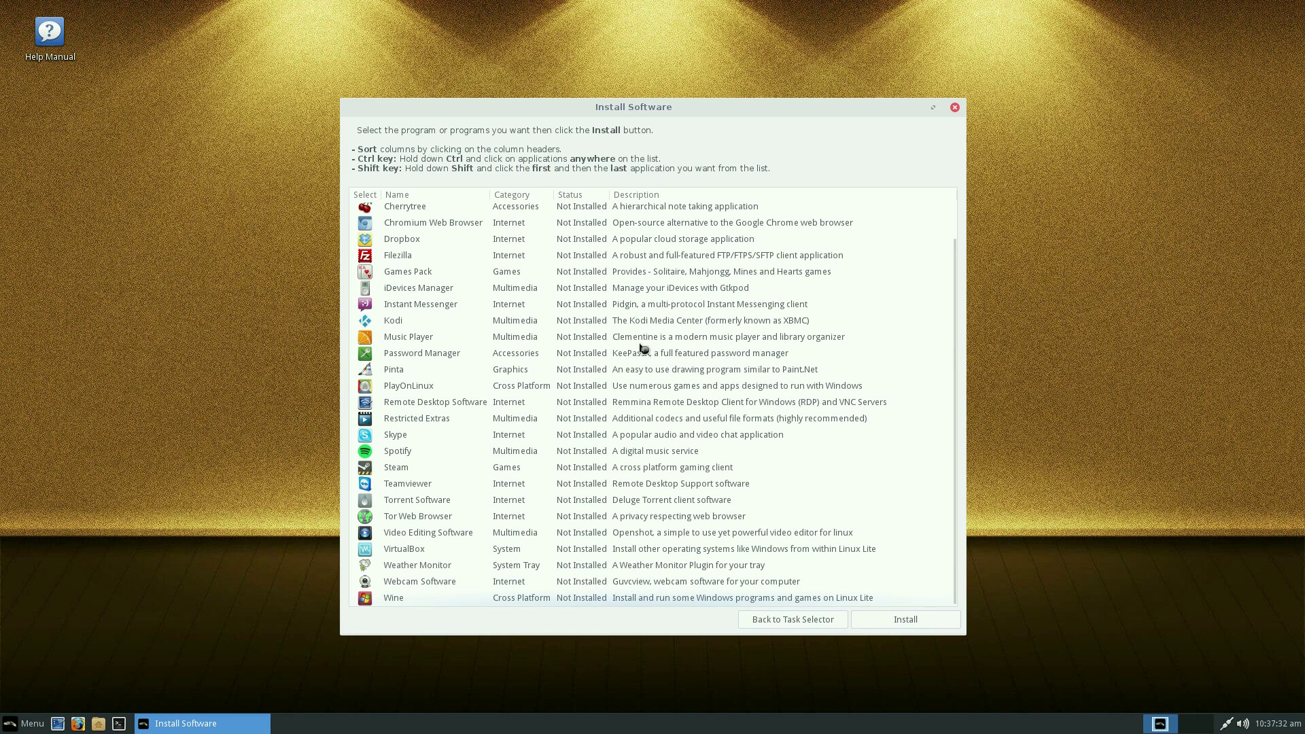
{"action": "left_click", "coordinate": [410, 212]}
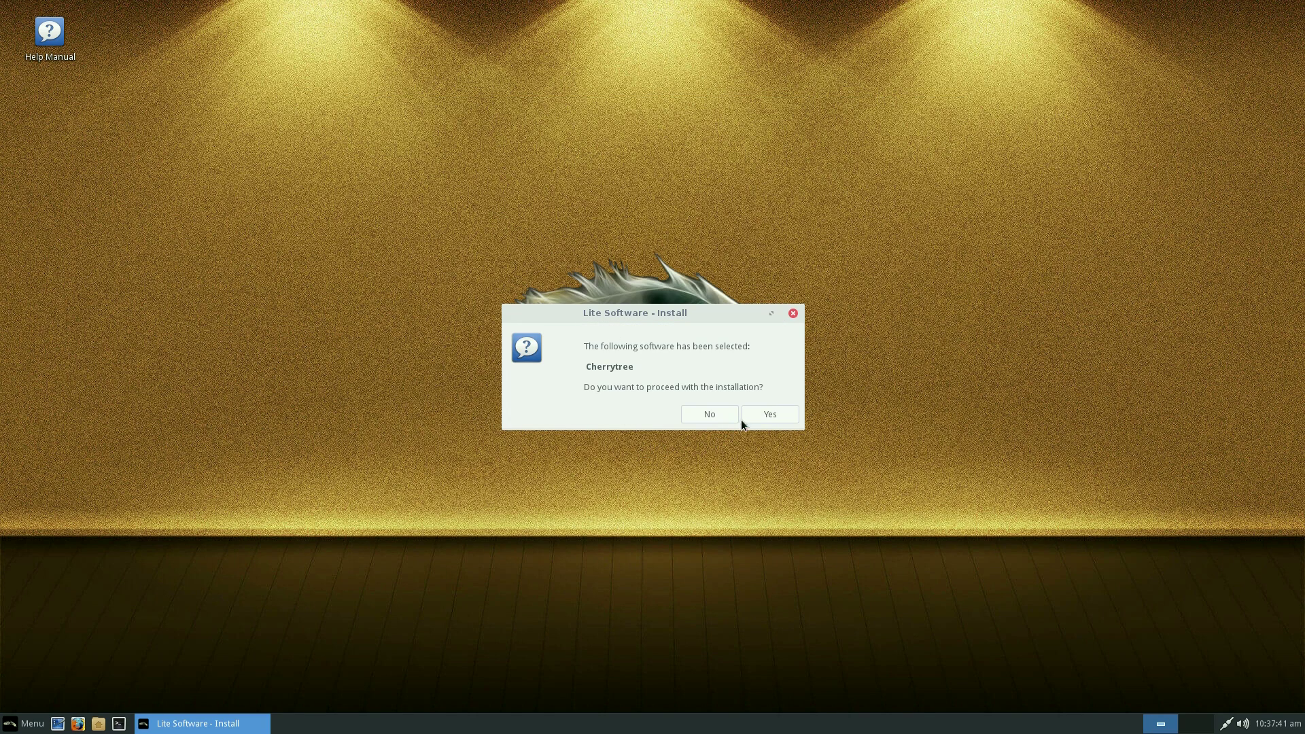
{"action": "left_click", "coordinate": [757, 414]}
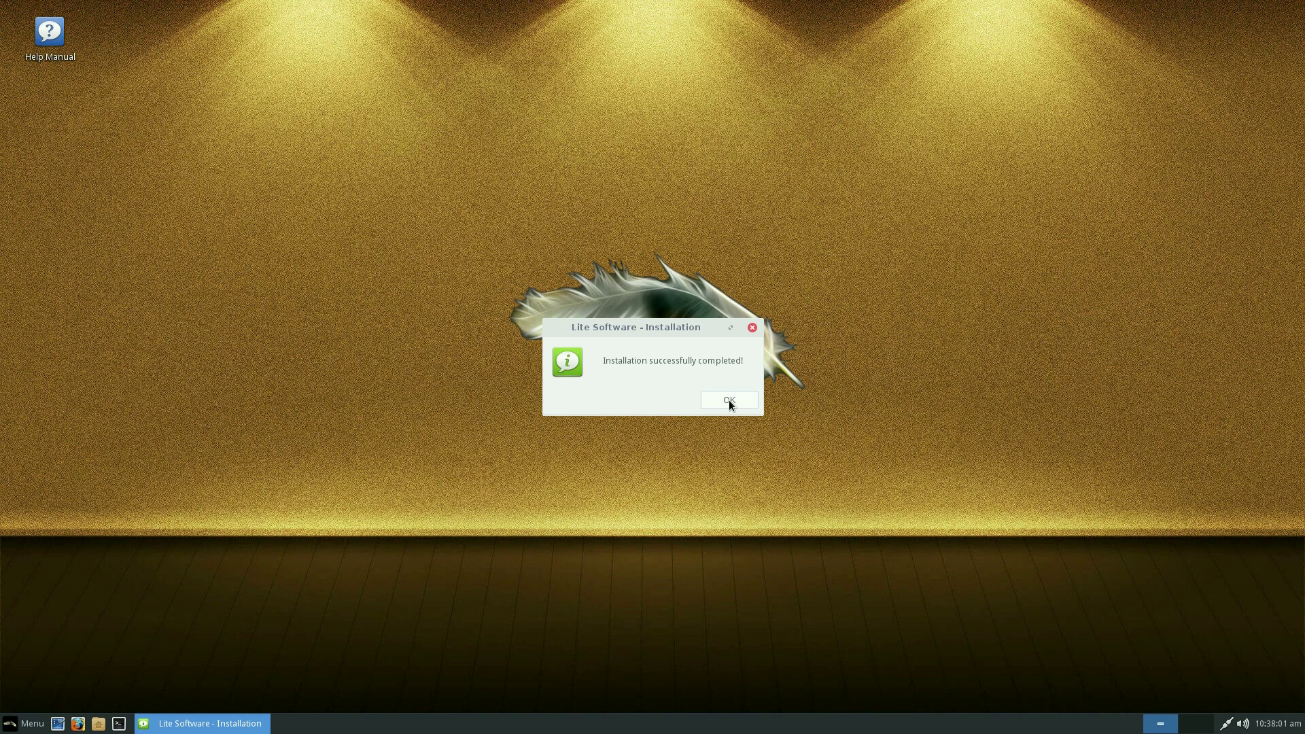
Step: Dismiss the completion notice, reopen Install Software, and select Restricted Extras
{"action": "left_click", "coordinate": [729, 400]}
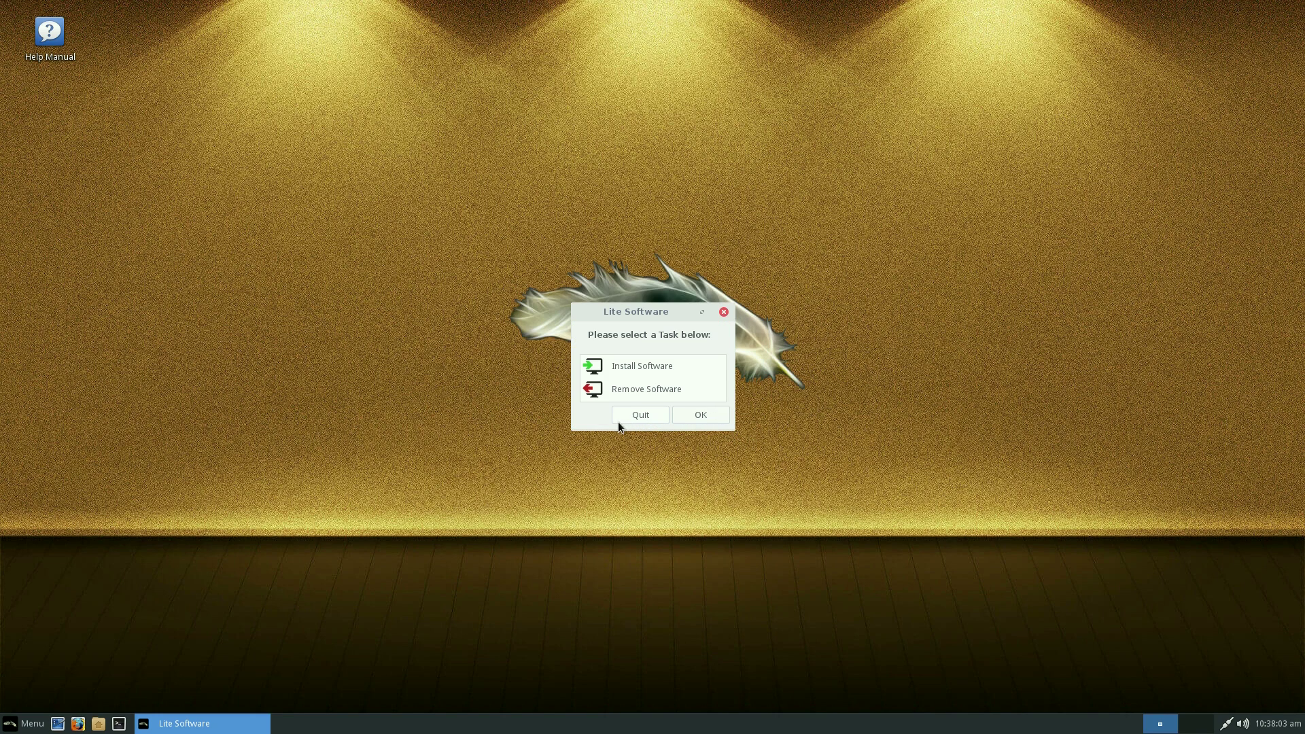
{"action": "left_click", "coordinate": [639, 371]}
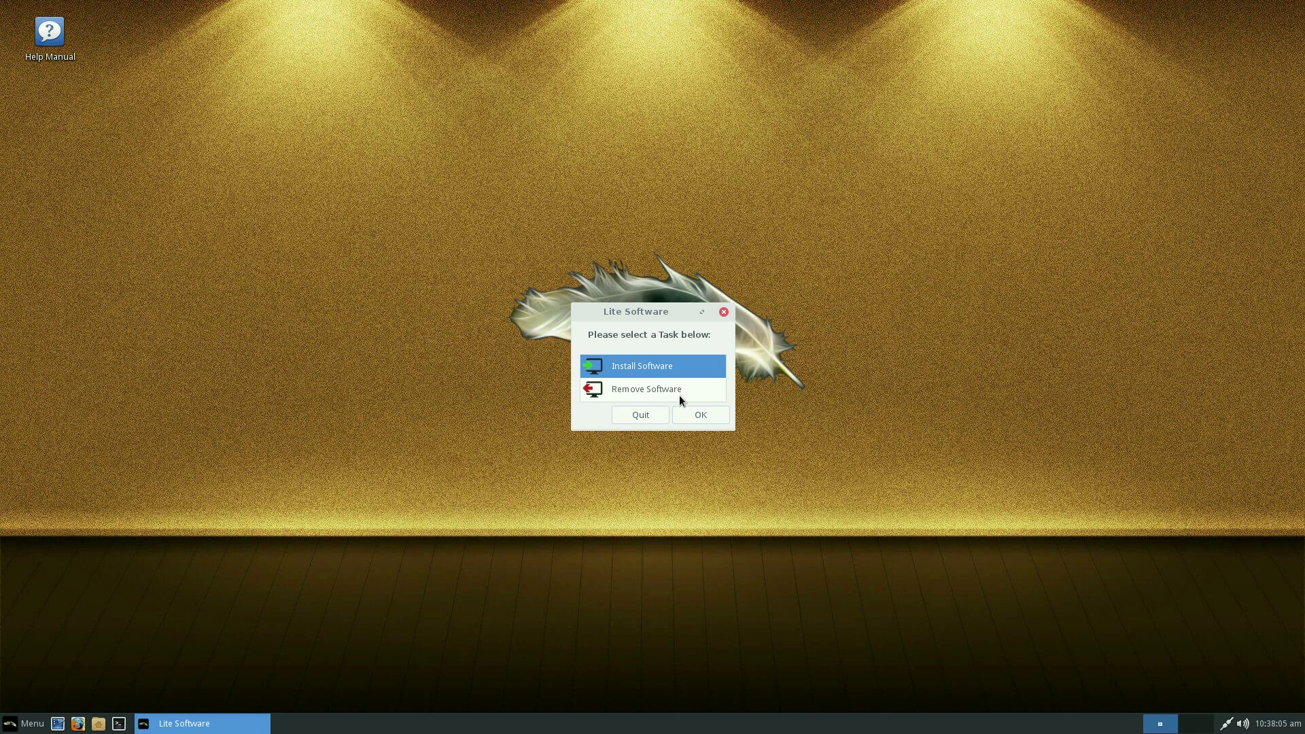
{"action": "left_click", "coordinate": [691, 416]}
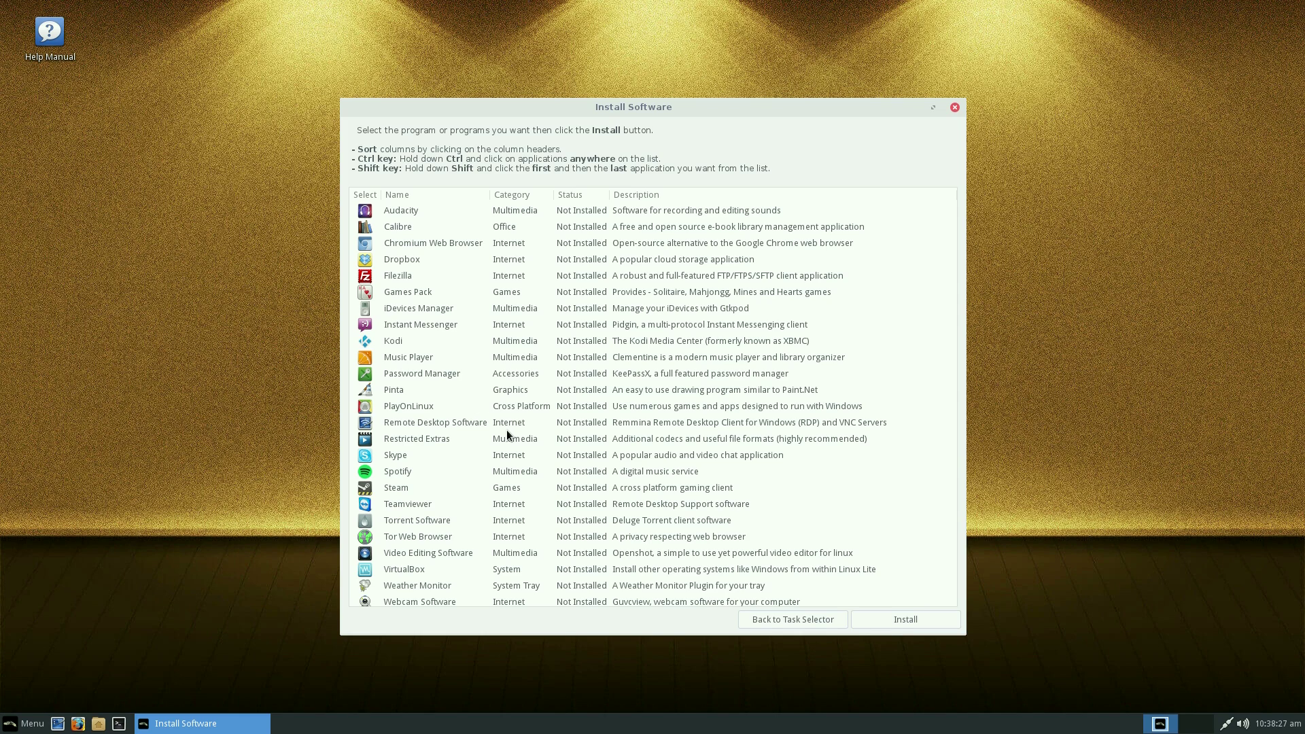
{"action": "left_click", "coordinate": [456, 440]}
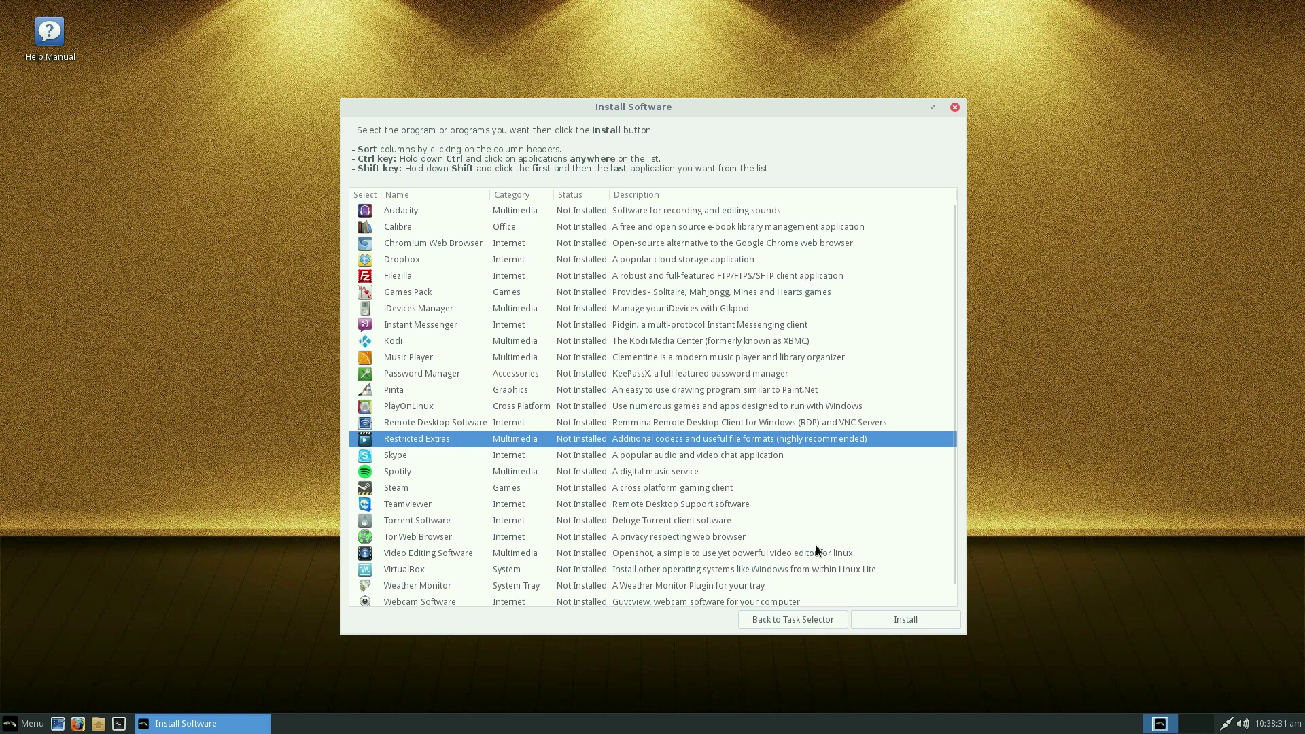
Step: Confirm the Restricted Extras install, move its progress window aside, then open the menu on workspace 2
{"action": "left_click", "coordinate": [880, 619]}
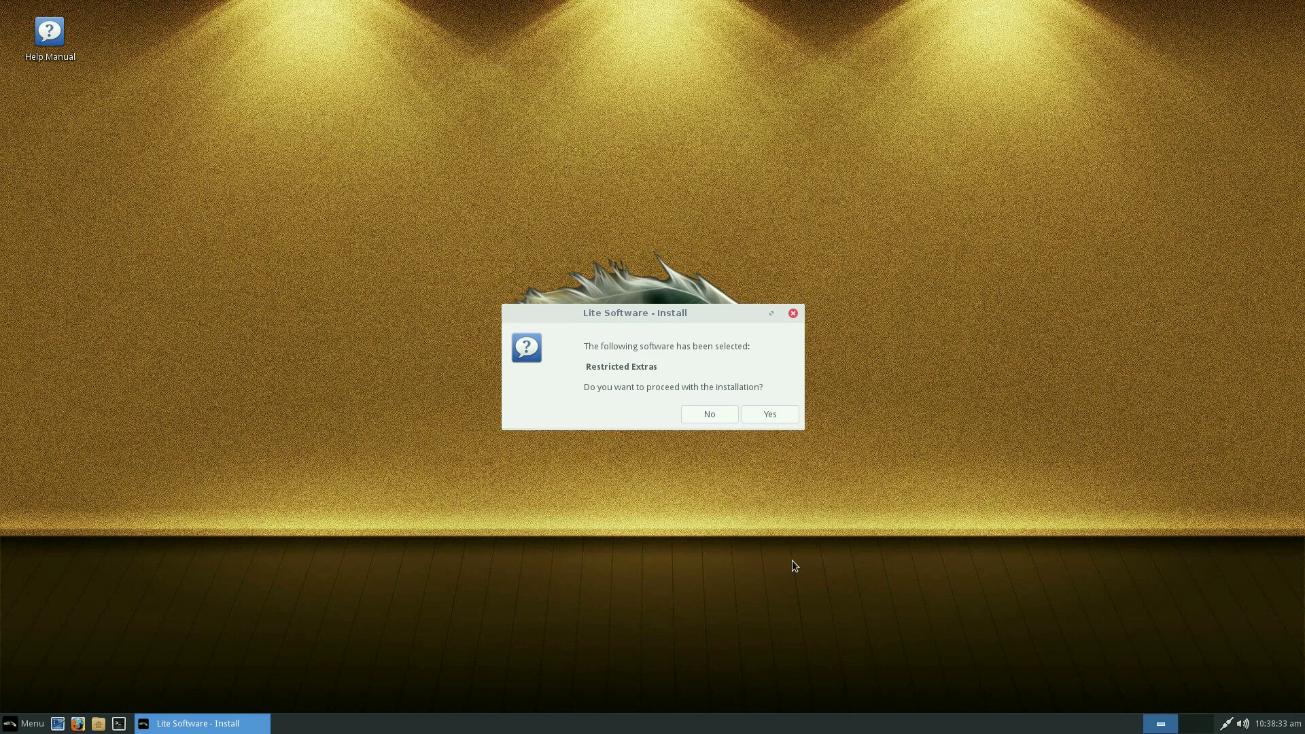
{"action": "left_click", "coordinate": [768, 414]}
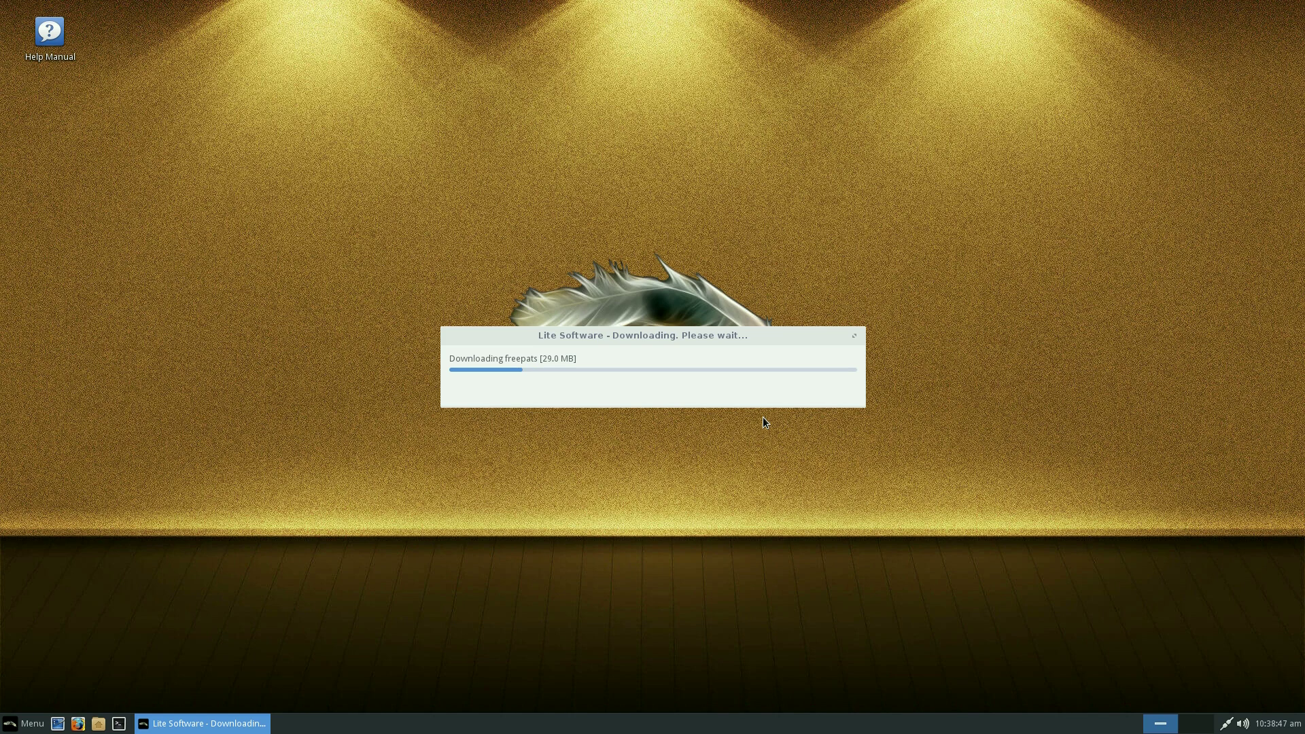
{"action": "left_click_drag", "start_coordinate": [685, 345], "coordinate": [749, 223]}
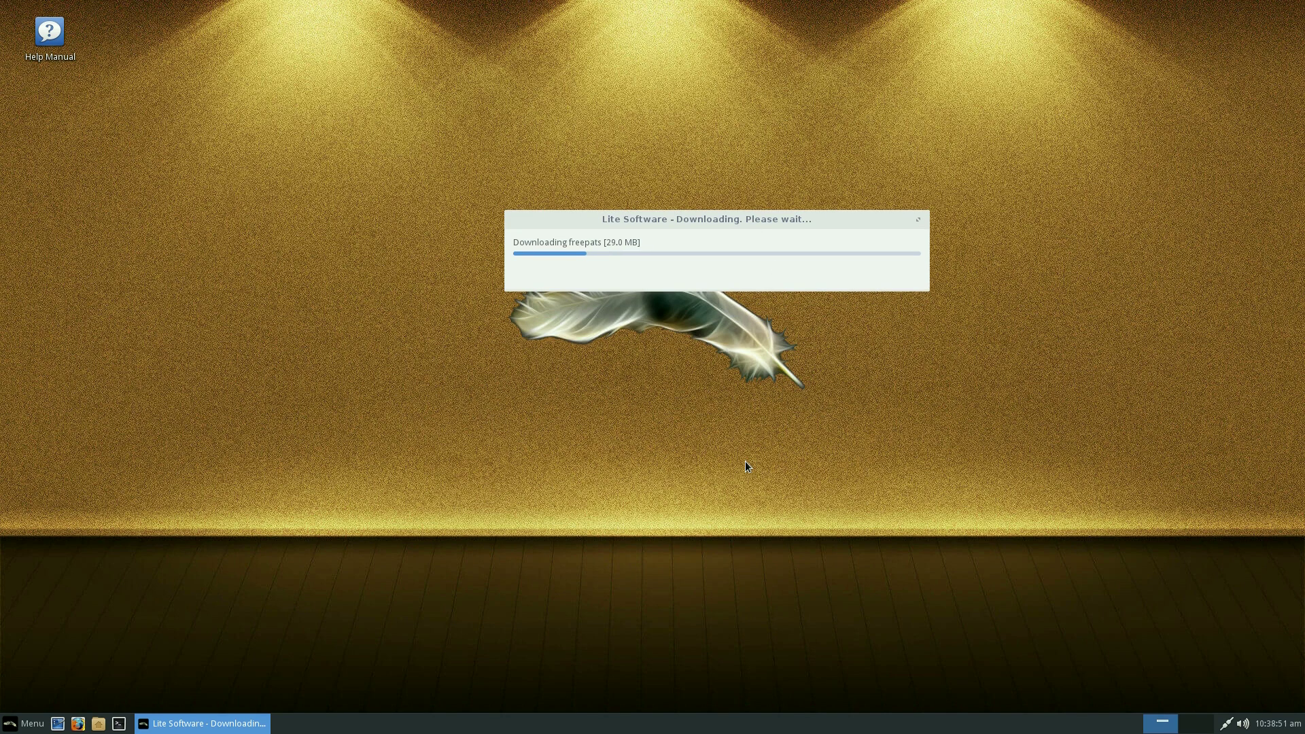
{"action": "key", "text": "ctrl+alt+Right"}
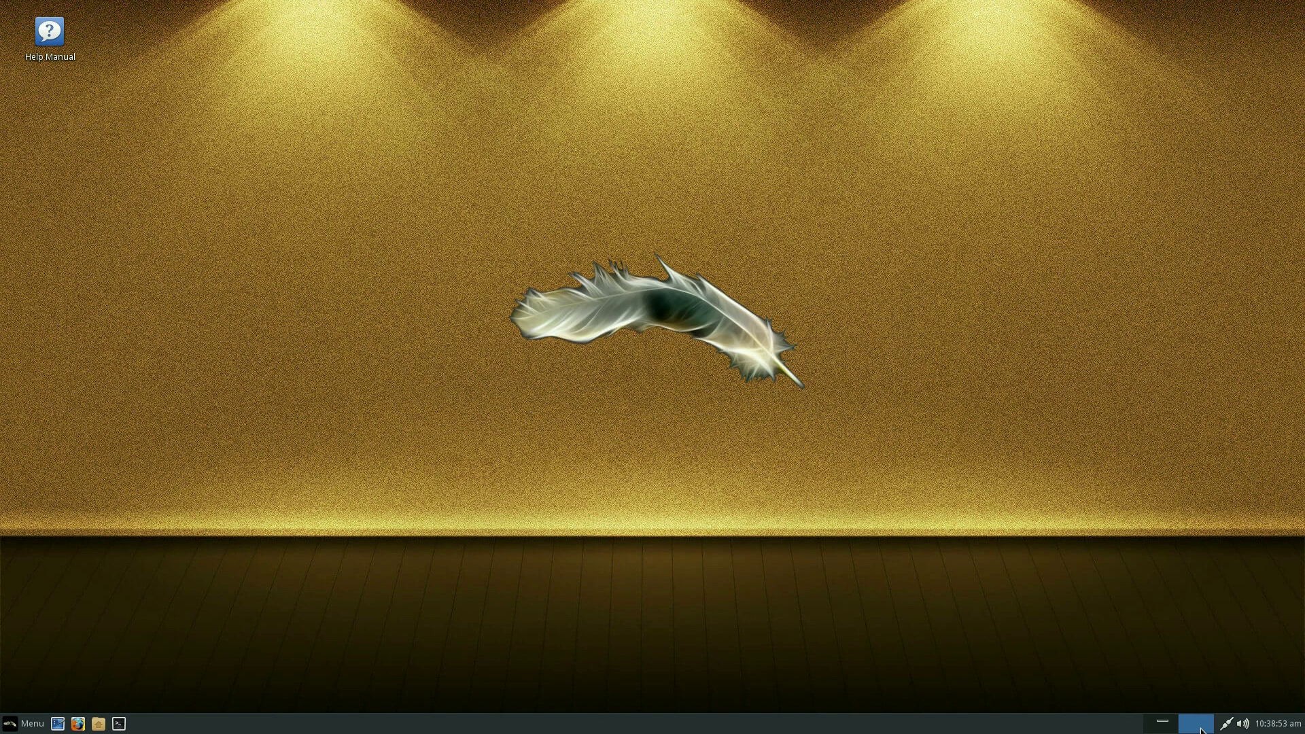
{"action": "left_click", "coordinate": [24, 723]}
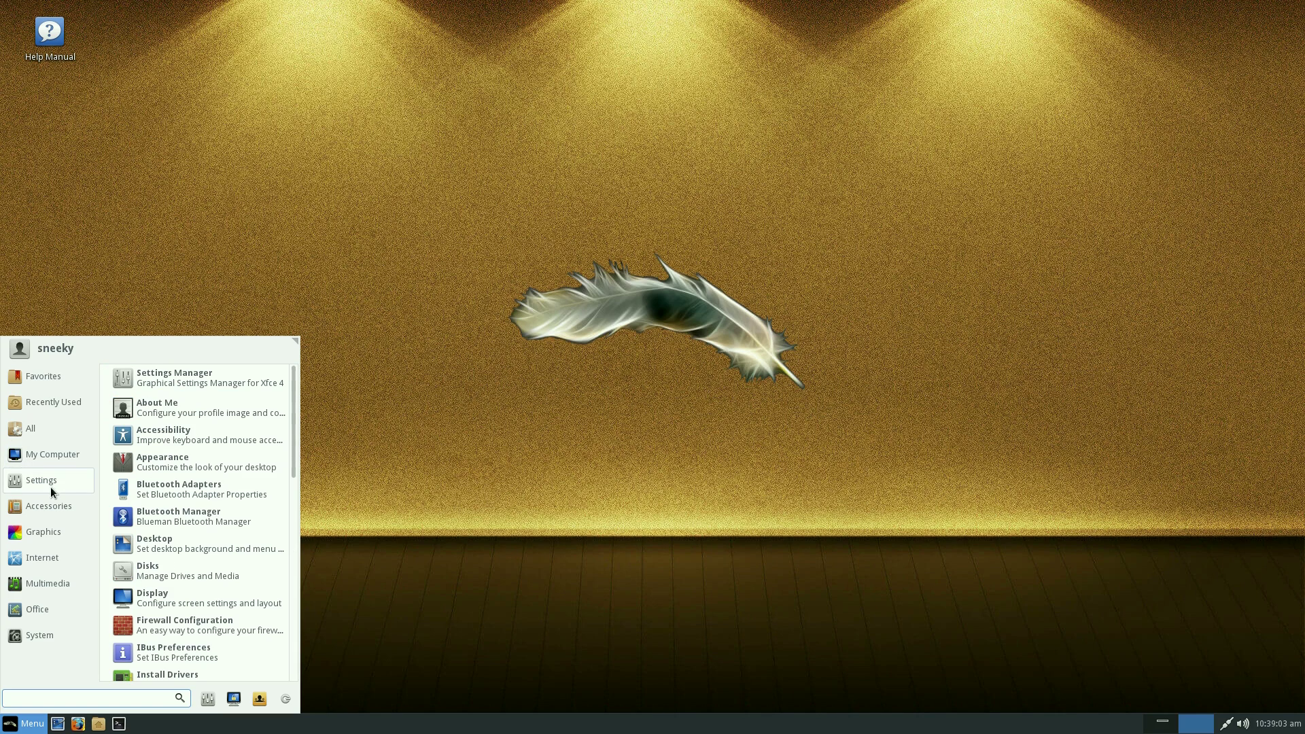
Step: Browse the Accessories, Graphics, Internet, Multimedia and Office categories in the menu
{"action": "mouse_move", "coordinate": [49, 506]}
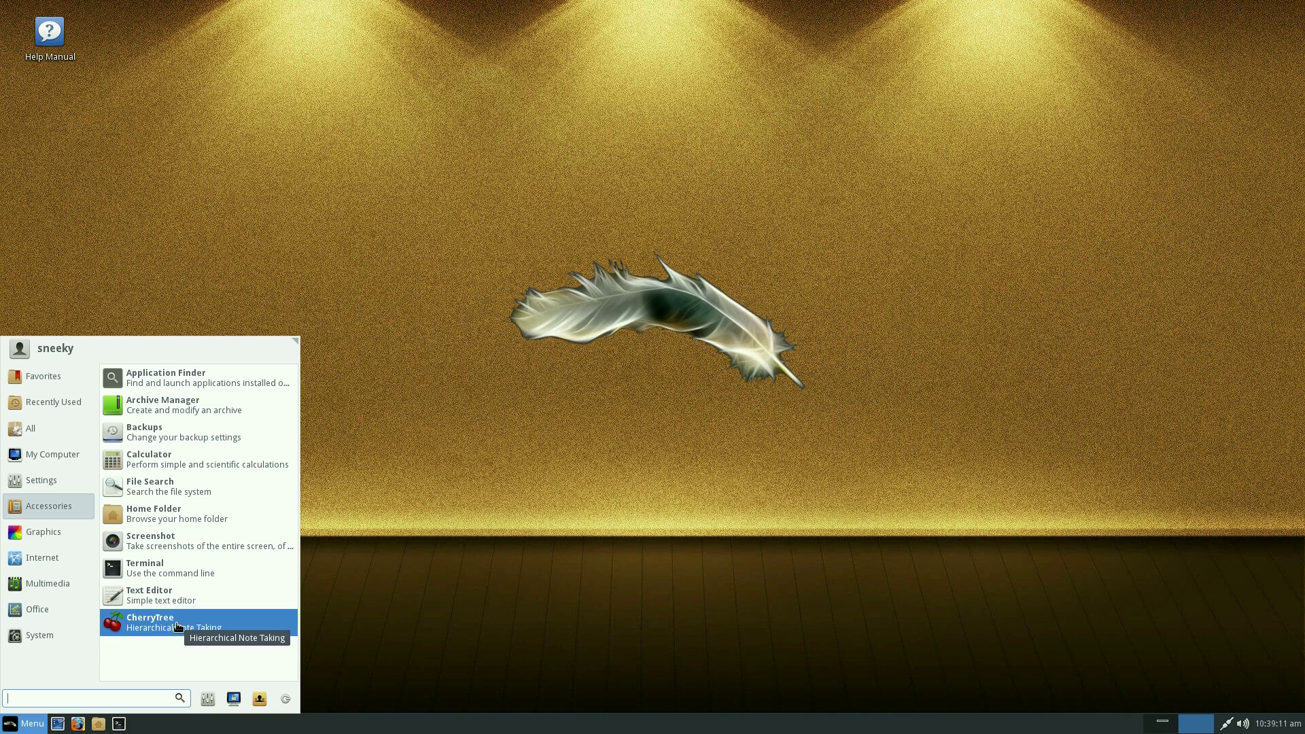
{"action": "left_click", "coordinate": [46, 533]}
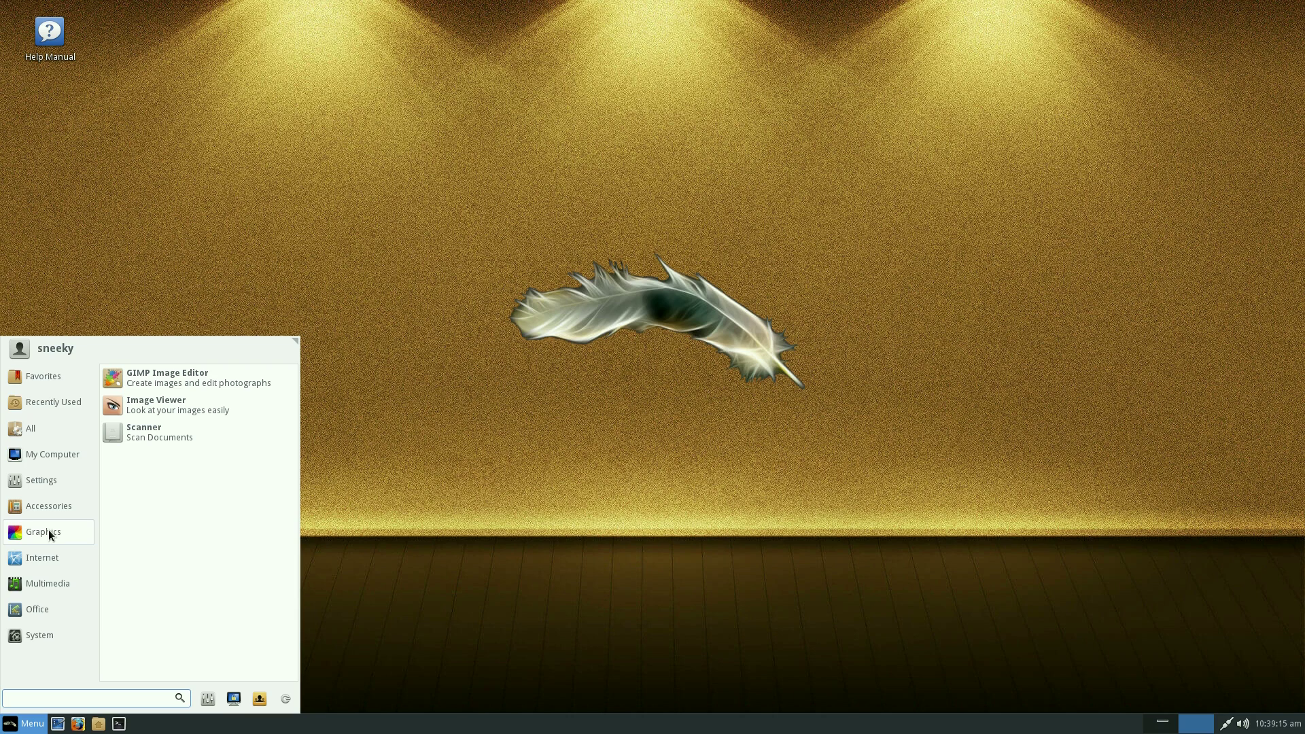
{"action": "left_click", "coordinate": [53, 558]}
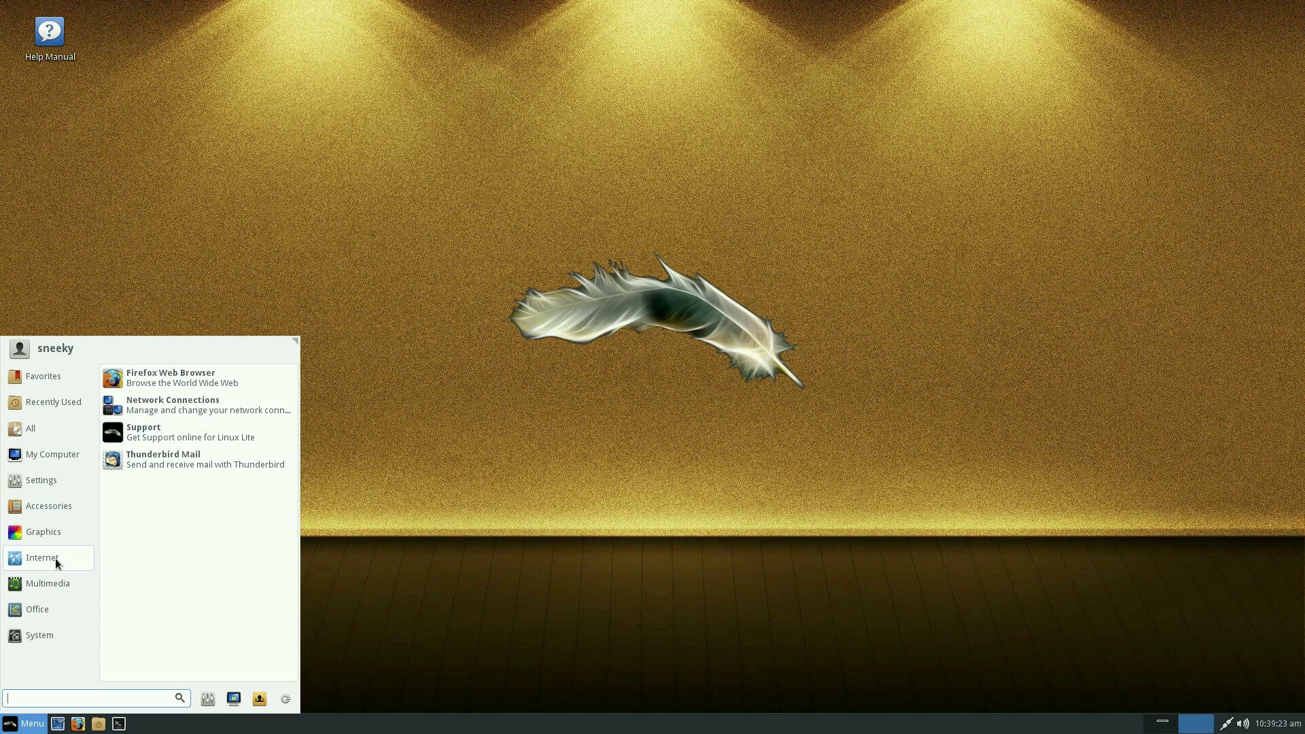
{"action": "left_click", "coordinate": [54, 583]}
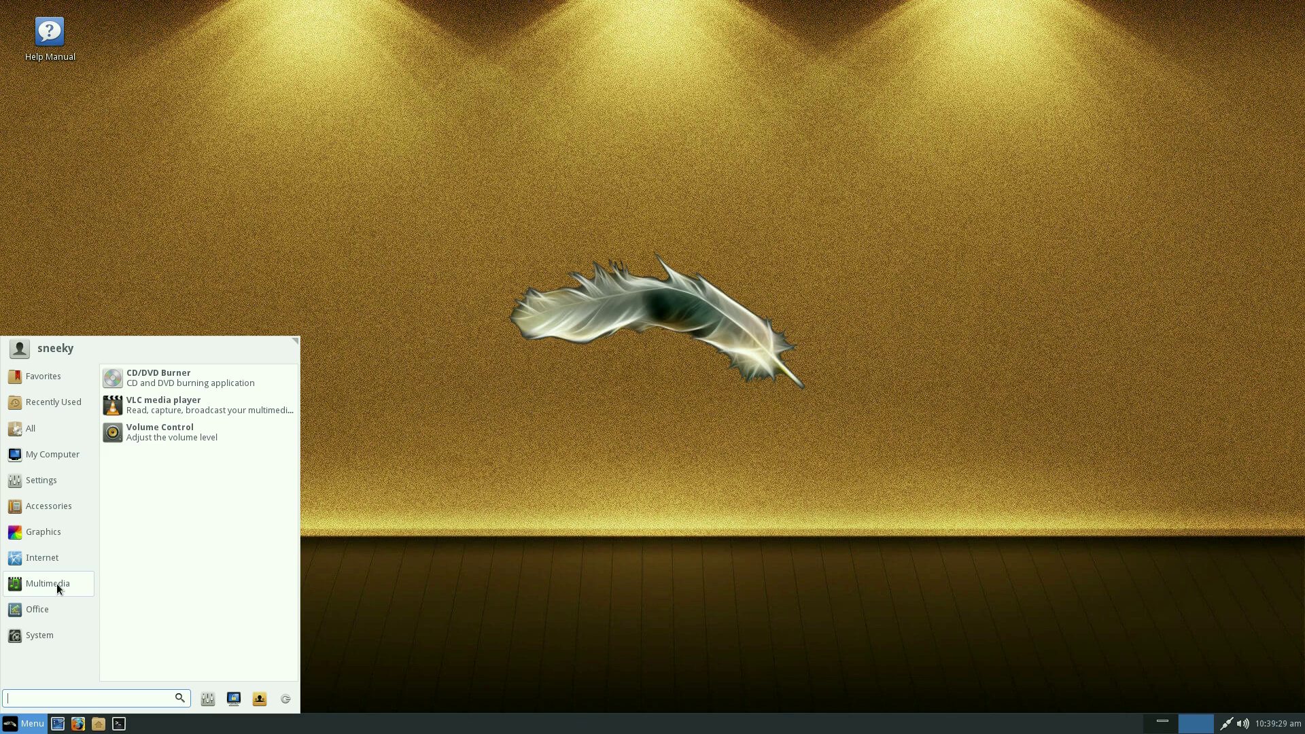
{"action": "left_click", "coordinate": [53, 606]}
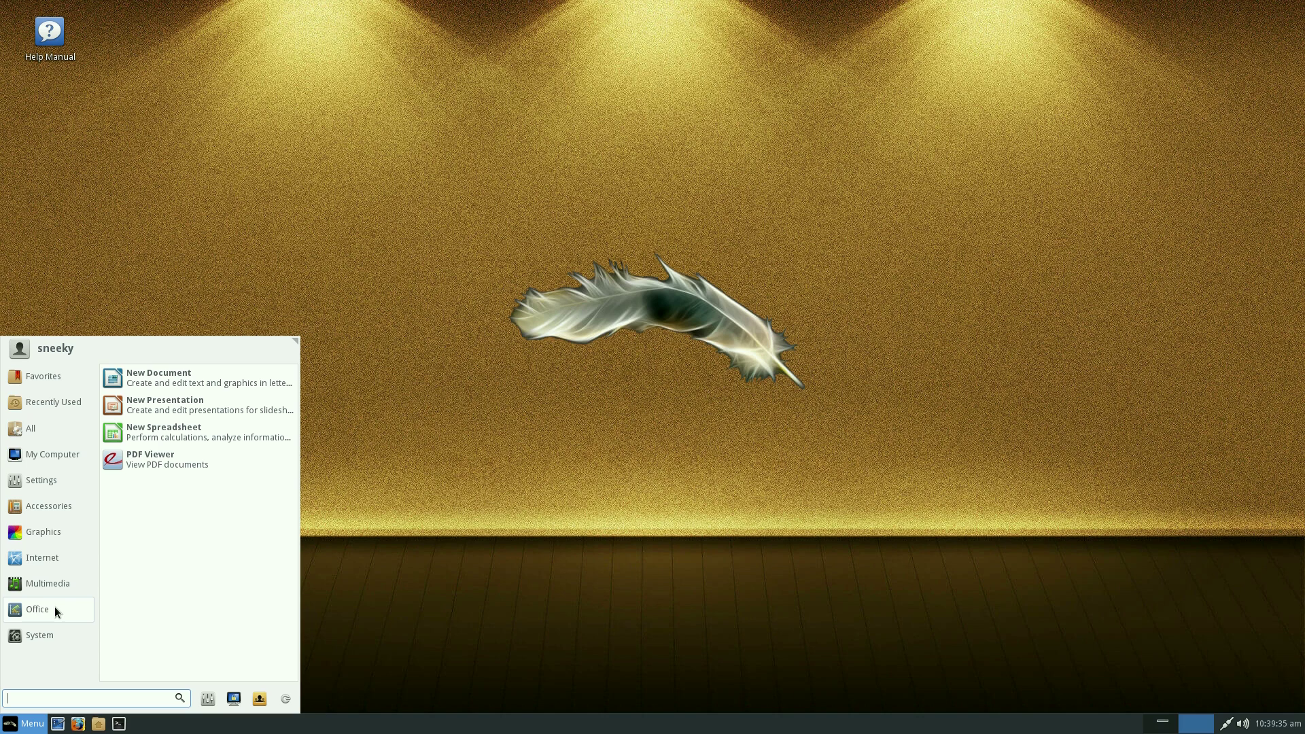
Step: Start a new LibreOffice Writer document, close it, and reopen the applications menu
{"action": "left_click", "coordinate": [183, 382]}
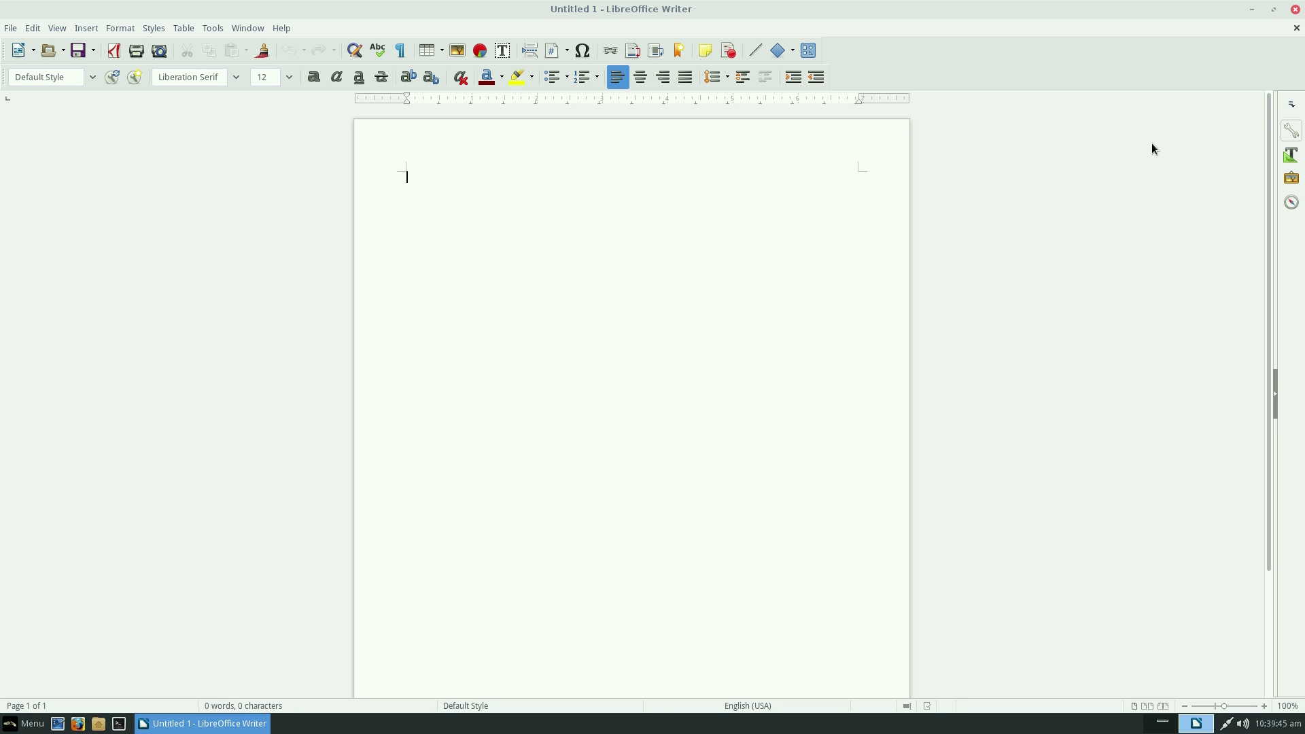
{"action": "left_click", "coordinate": [1296, 9]}
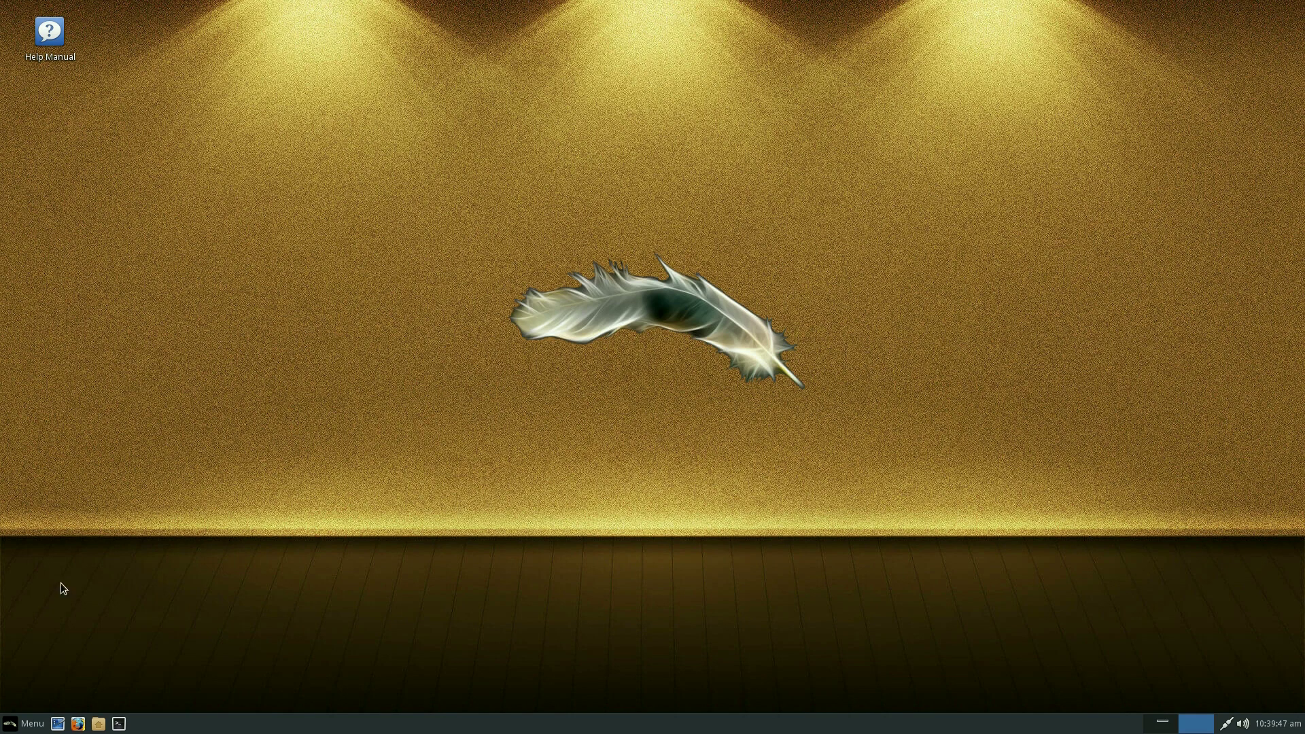
{"action": "left_click", "coordinate": [28, 723]}
Step: List and scroll through the System tools in the menu, then close the menu
{"action": "left_click", "coordinate": [47, 611]}
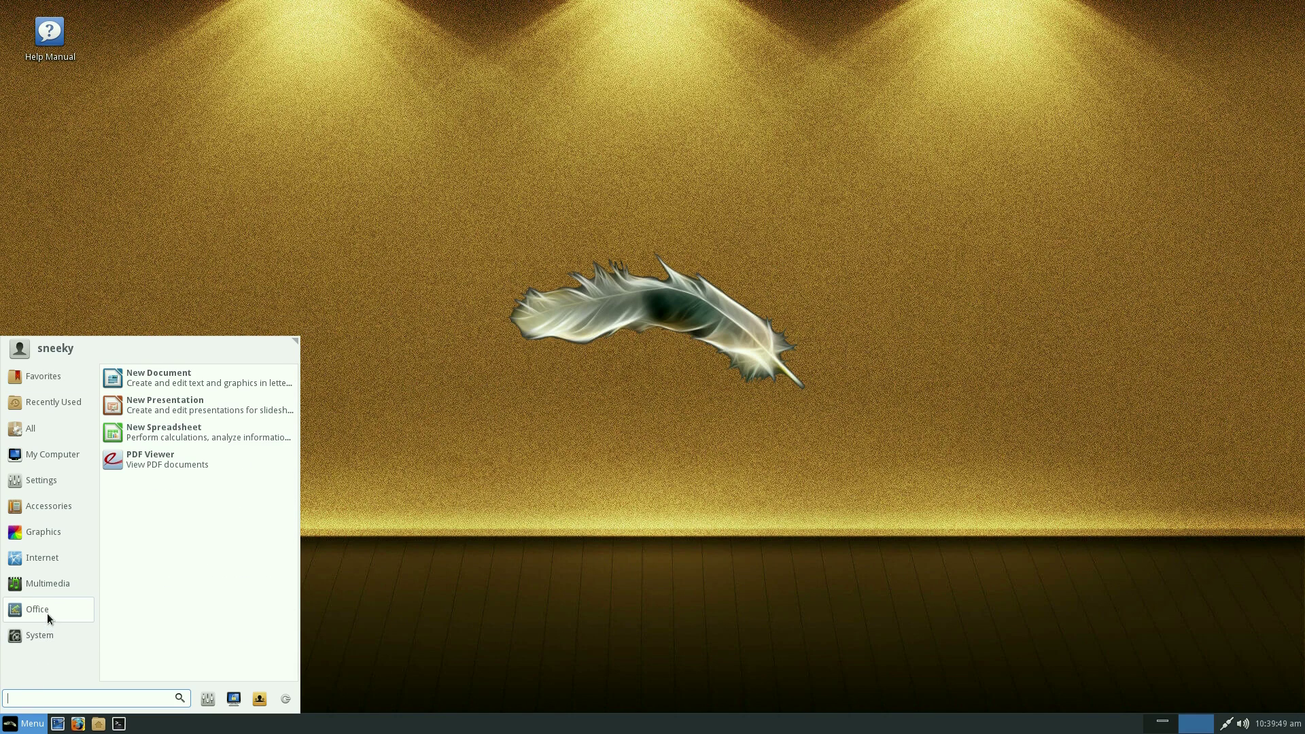
{"action": "left_click", "coordinate": [45, 636]}
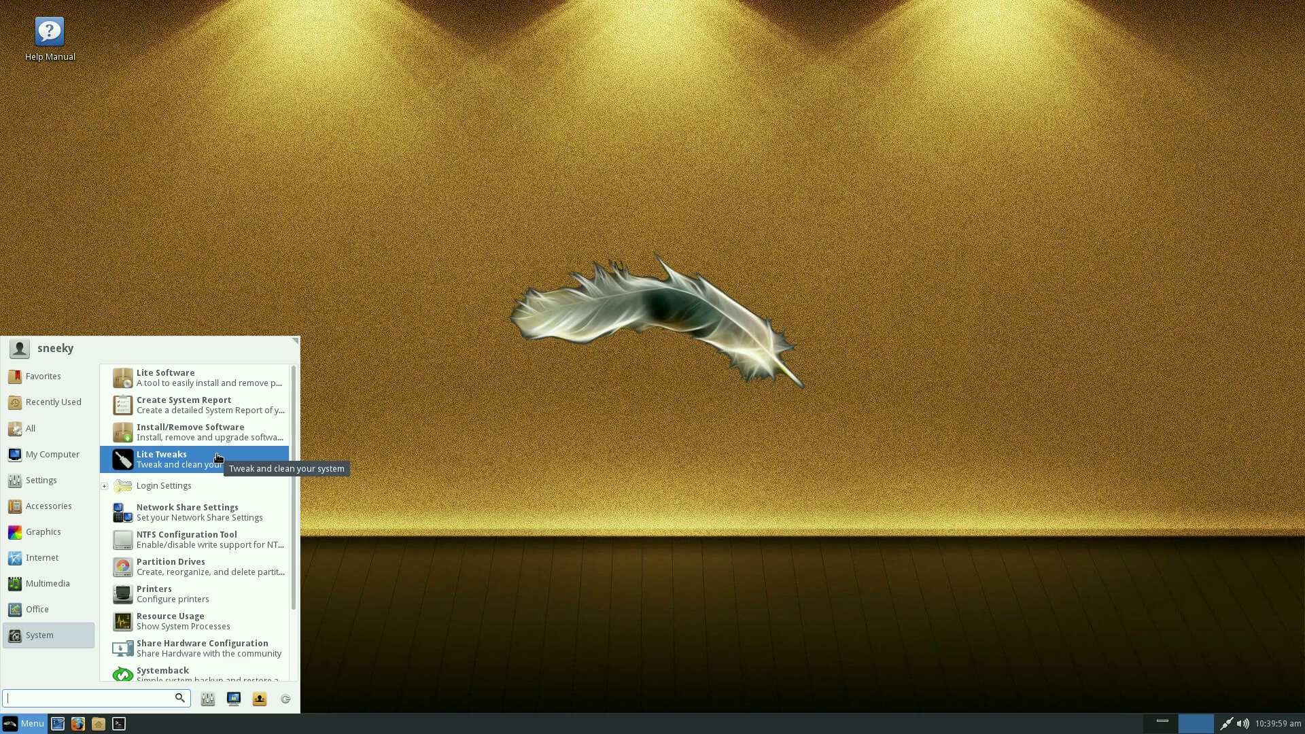
{"action": "scroll", "coordinate": [219, 457], "scroll_direction": "down", "scroll_amount": 3}
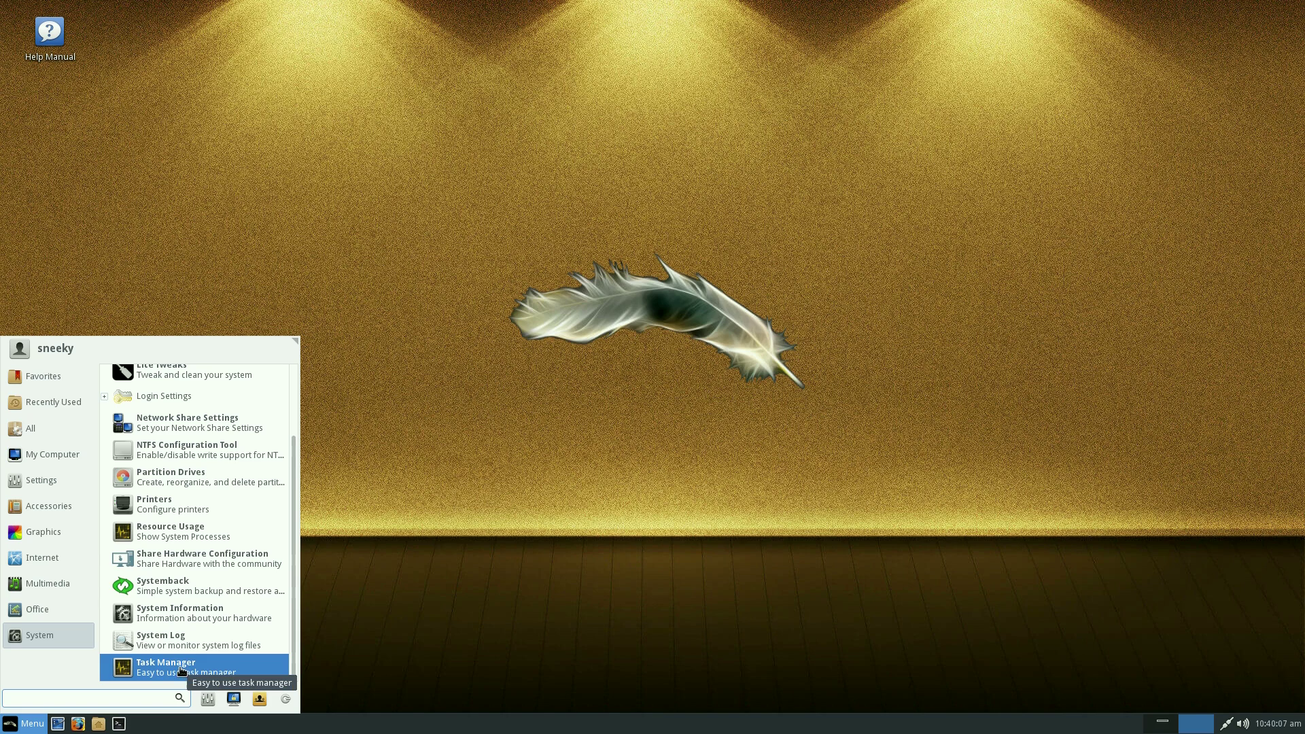
{"action": "left_click", "coordinate": [486, 427]}
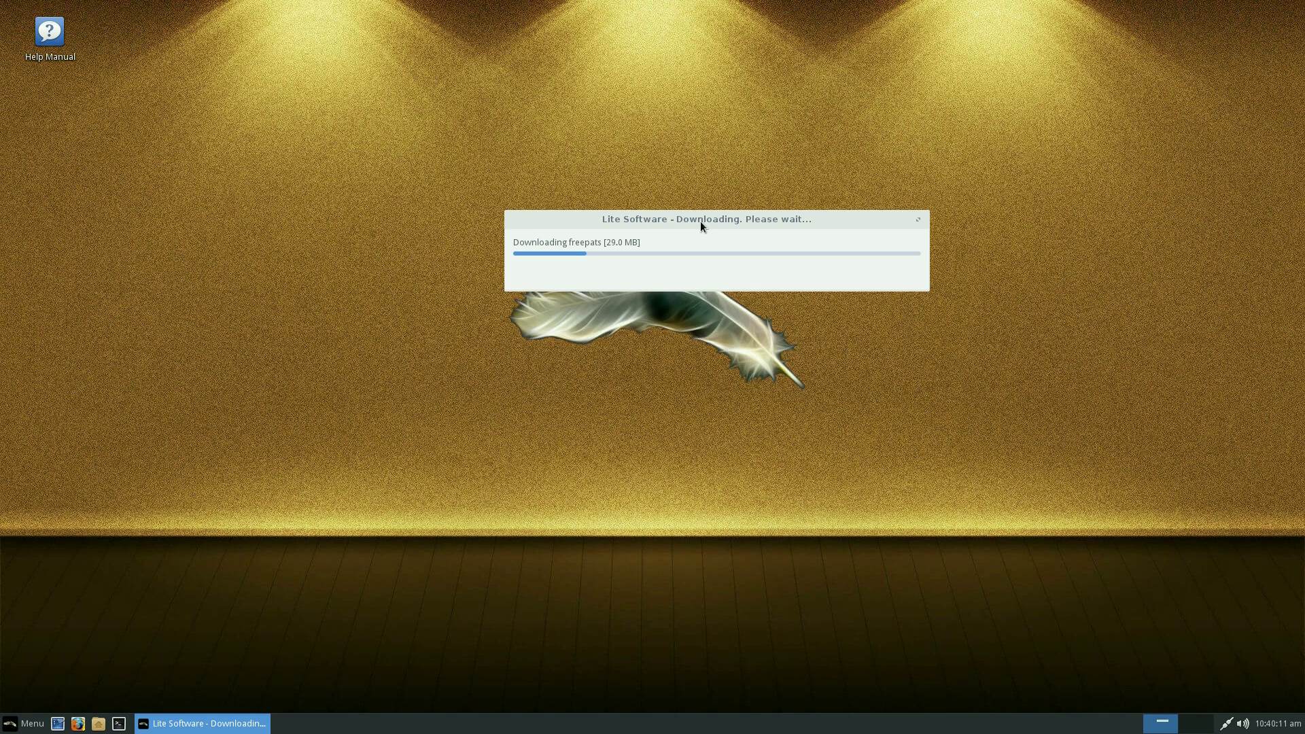
Step: Move the freepats download window aside and switch to the empty workspace 2
{"action": "left_click_drag", "start_coordinate": [701, 221], "coordinate": [639, 264]}
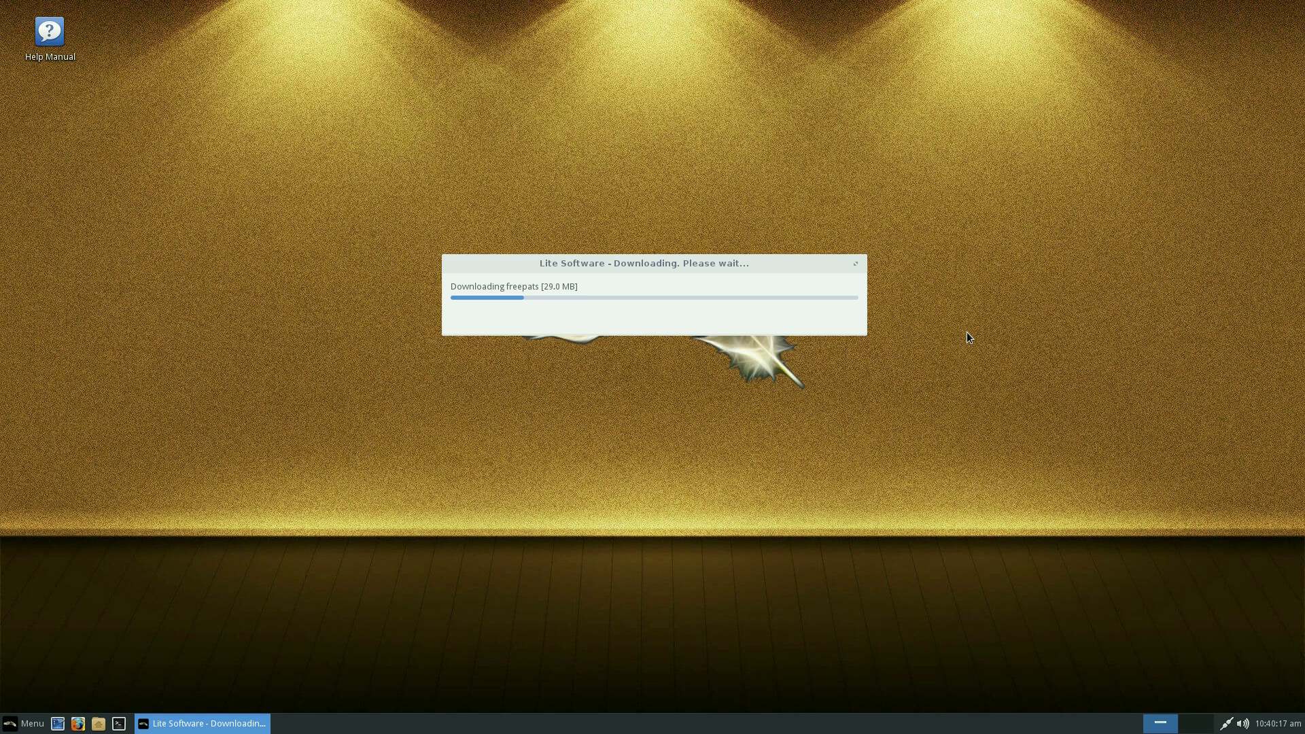
{"action": "key", "text": "ctrl+alt+Right"}
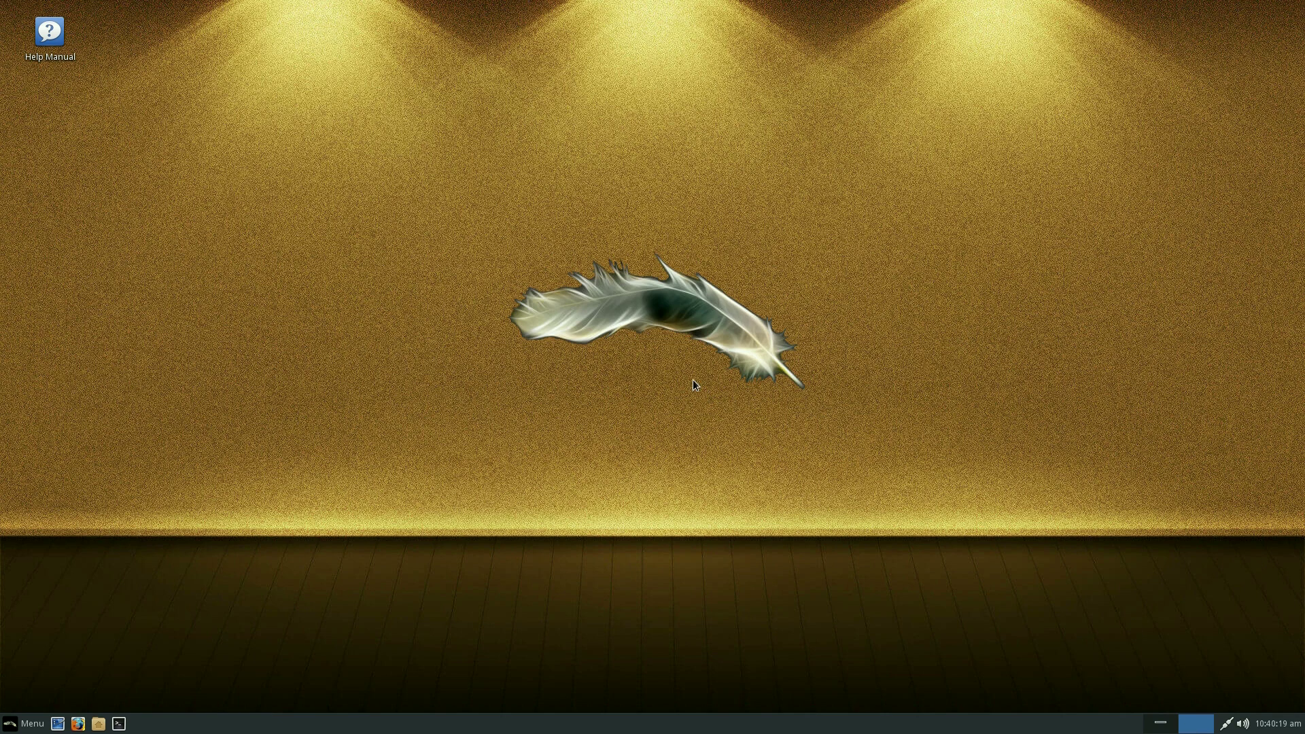
Step: Open the Help Manual home page, confirm the finished Restricted Extras install, and quit Lite Software
{"action": "double_click", "coordinate": [50, 34]}
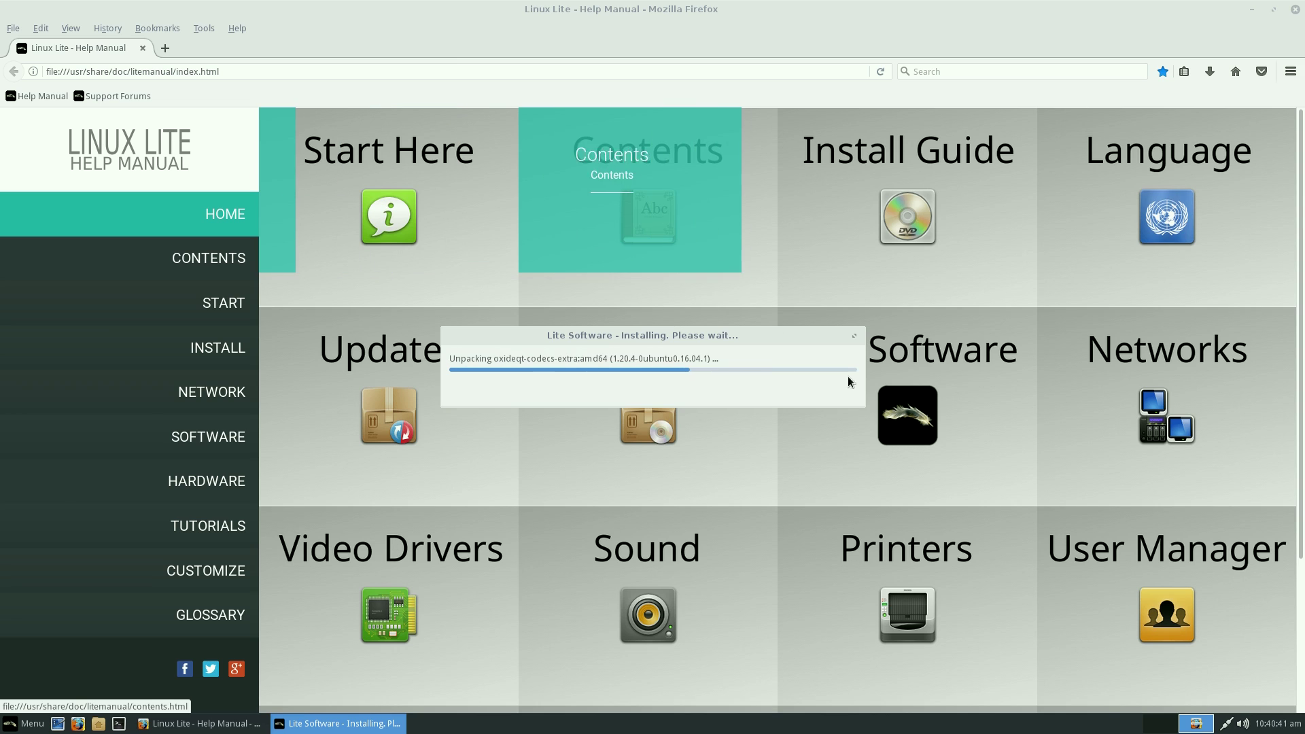
{"action": "left_click", "coordinate": [855, 336]}
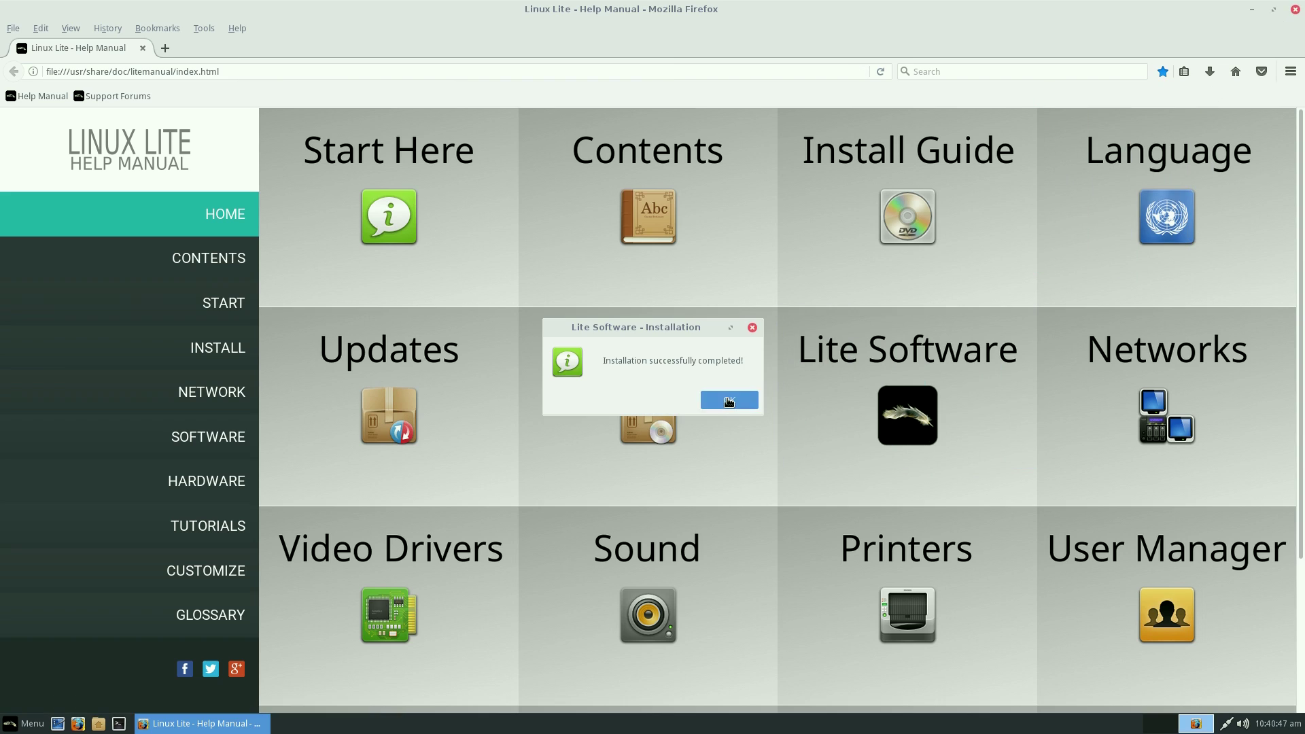
{"action": "left_click", "coordinate": [727, 400]}
{"action": "left_click", "coordinate": [636, 414]}
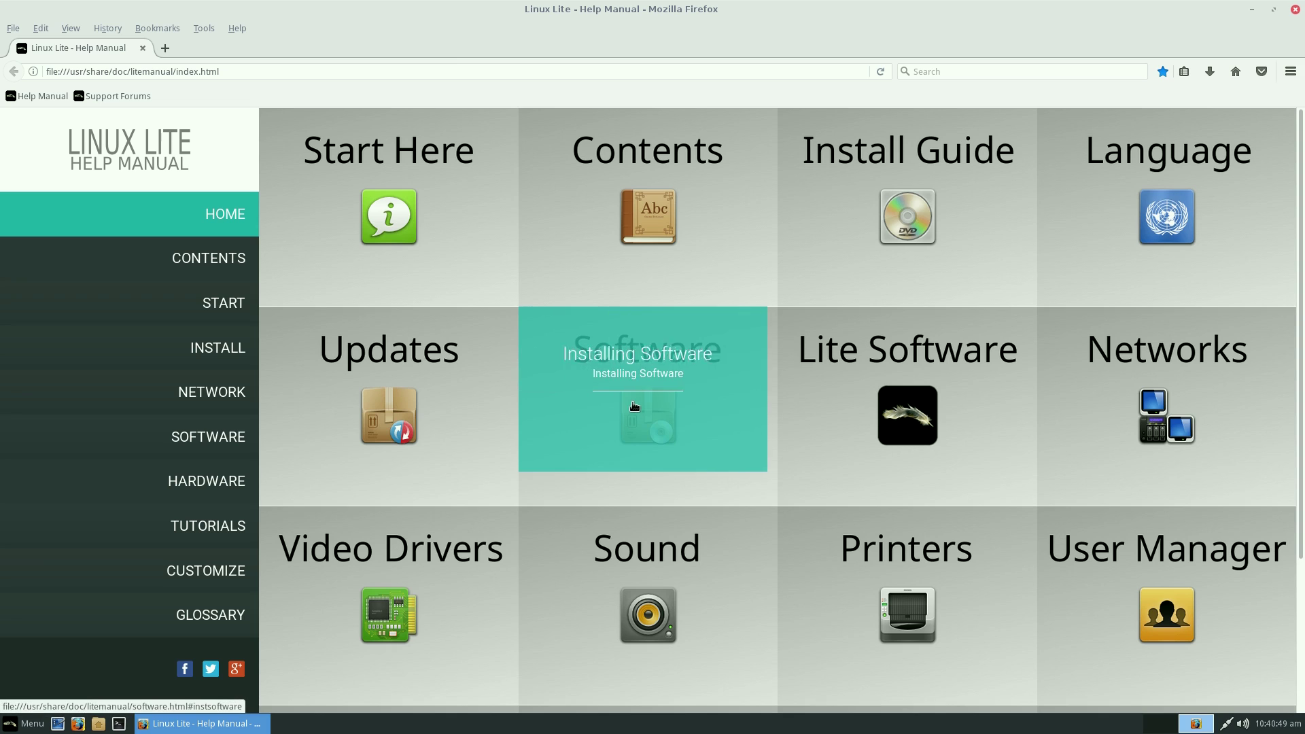
{"action": "left_click", "coordinate": [907, 229]}
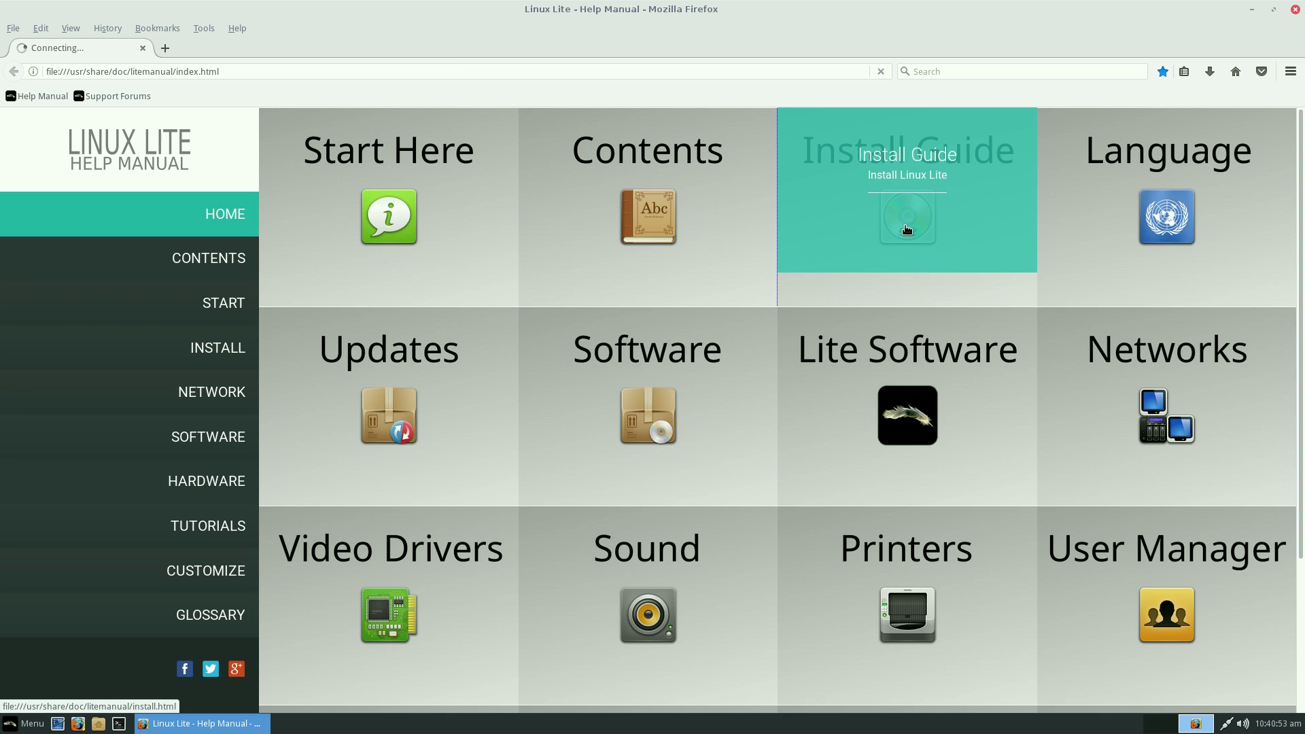
{"action": "scroll", "coordinate": [755, 393], "scroll_direction": "down", "scroll_amount": 1}
{"action": "scroll", "coordinate": [755, 393], "scroll_direction": "down", "scroll_amount": 10}
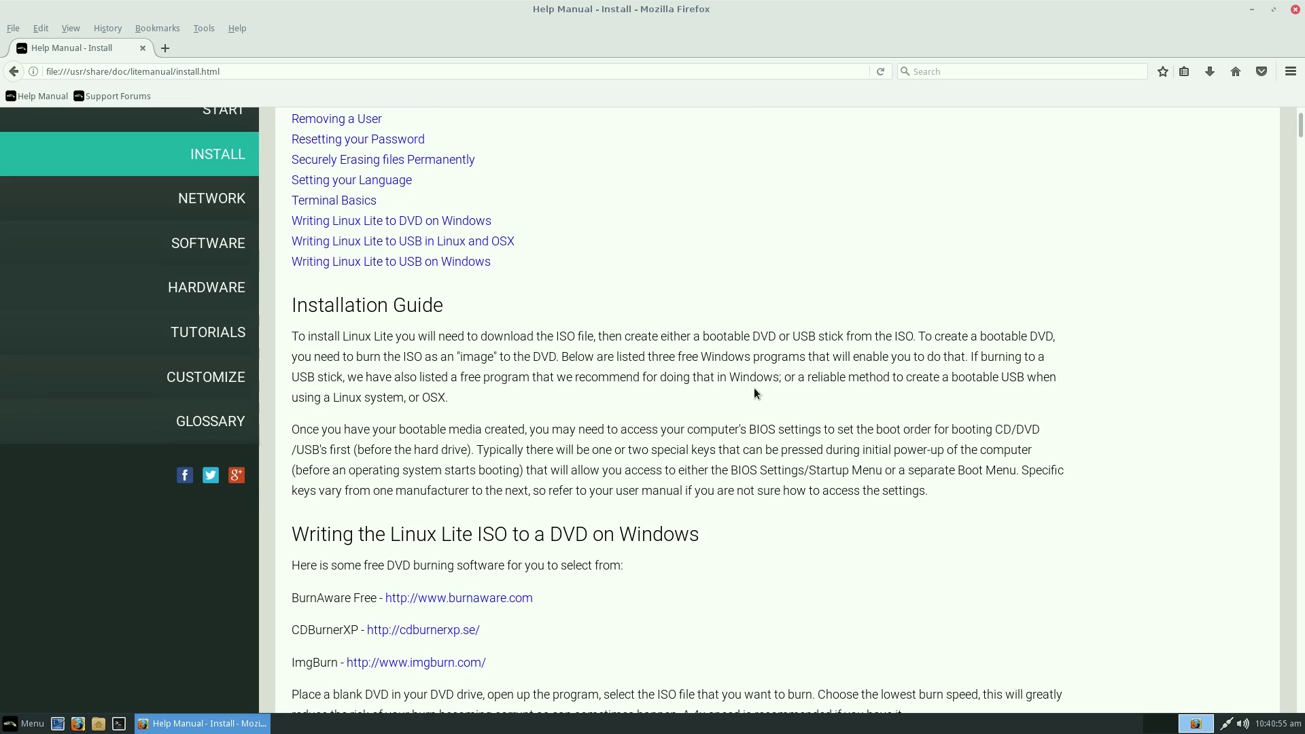
{"action": "scroll", "coordinate": [792, 386], "scroll_direction": "down", "scroll_amount": 3}
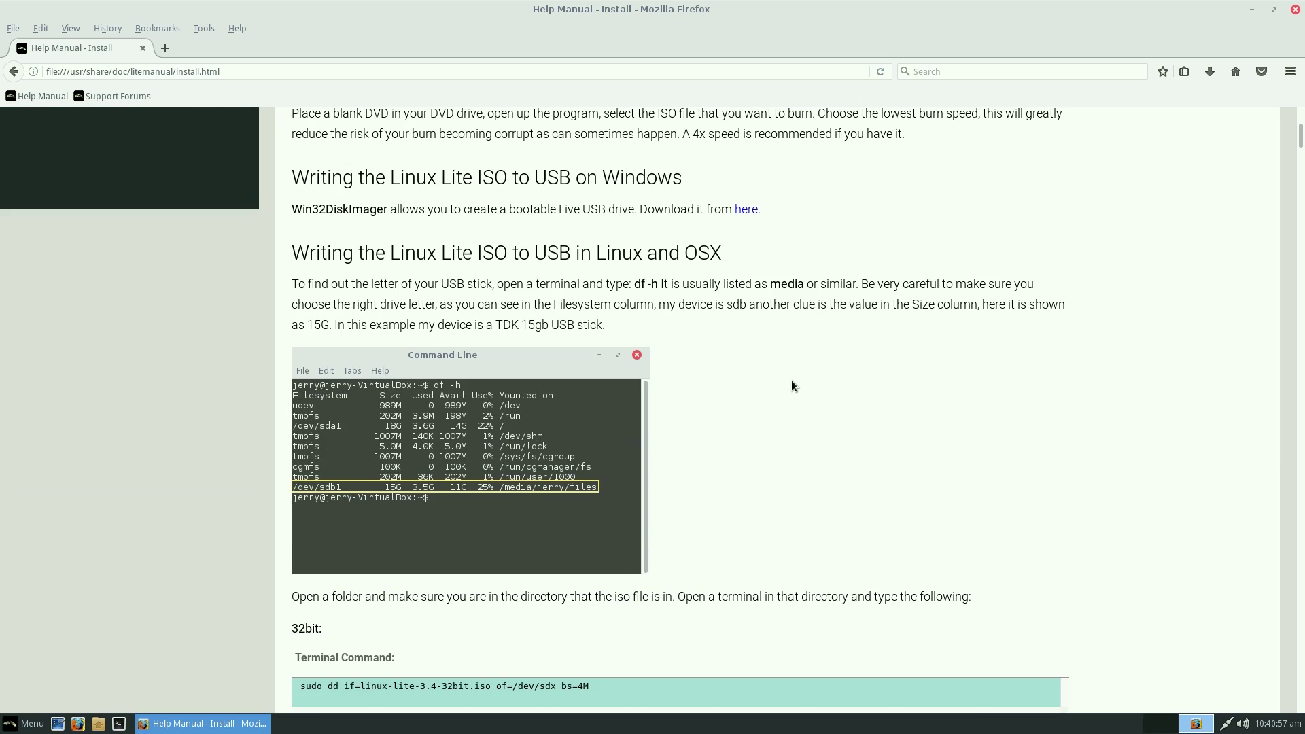
{"action": "scroll", "coordinate": [792, 385], "scroll_direction": "down", "scroll_amount": 8}
{"action": "scroll", "coordinate": [793, 386], "scroll_direction": "down", "scroll_amount": 10}
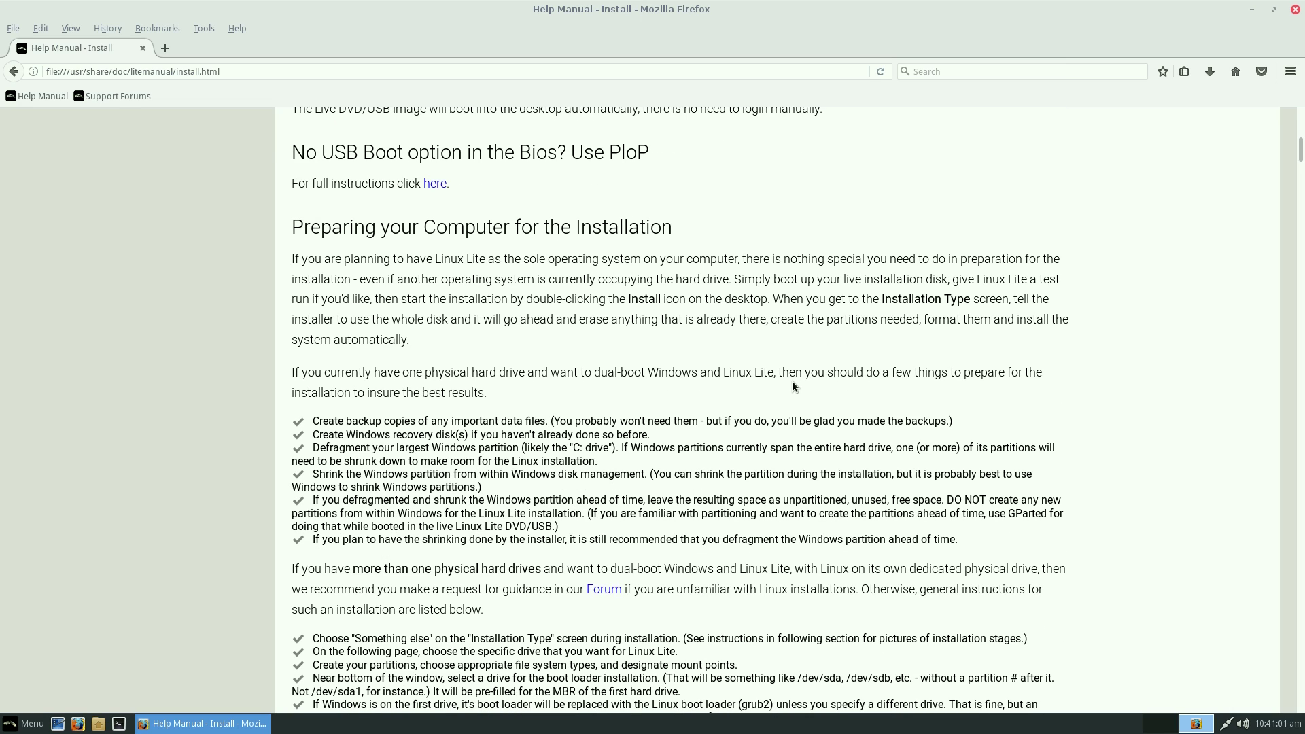
{"action": "left_click", "coordinate": [14, 71]}
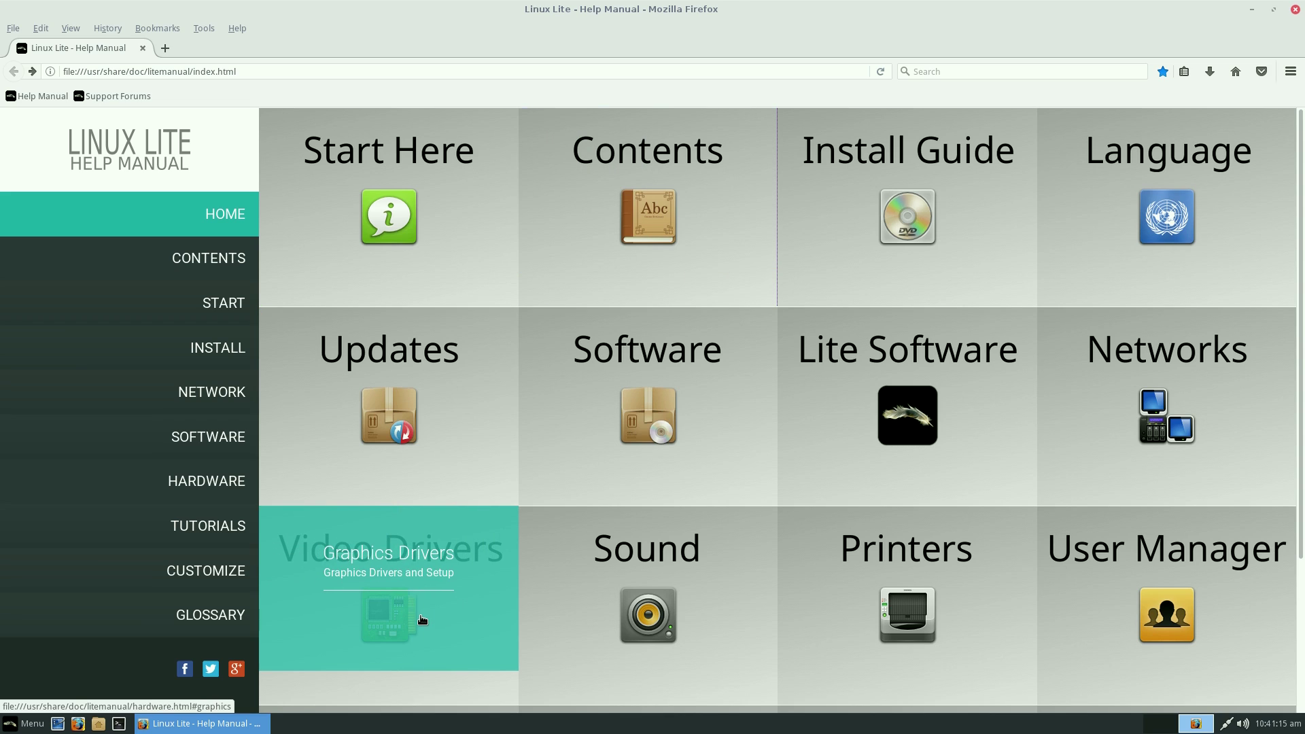
Step: Read the Video Drivers section's NVIDIA setup instructions, then close the Firefox Help Manual window
{"action": "left_click", "coordinate": [390, 617]}
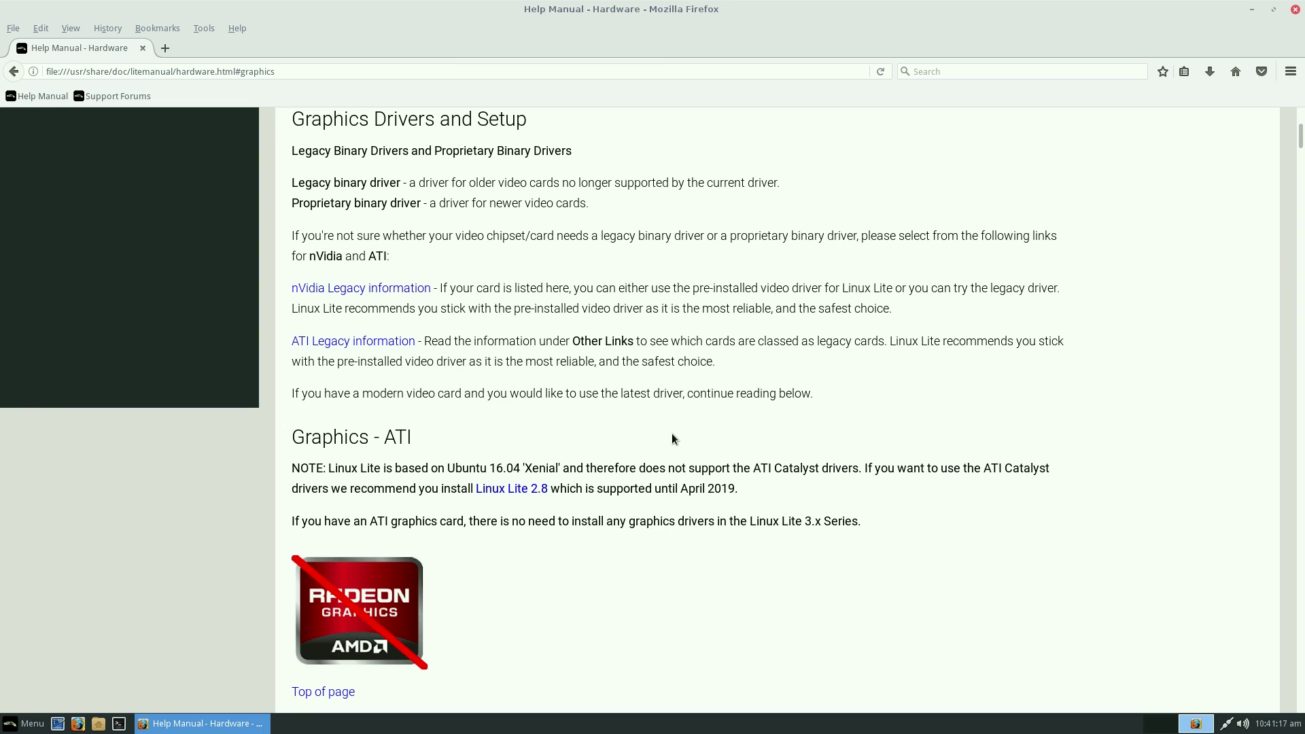
{"action": "scroll", "coordinate": [671, 439], "scroll_direction": "down", "scroll_amount": 1}
{"action": "scroll", "coordinate": [735, 412], "scroll_direction": "down", "scroll_amount": 4}
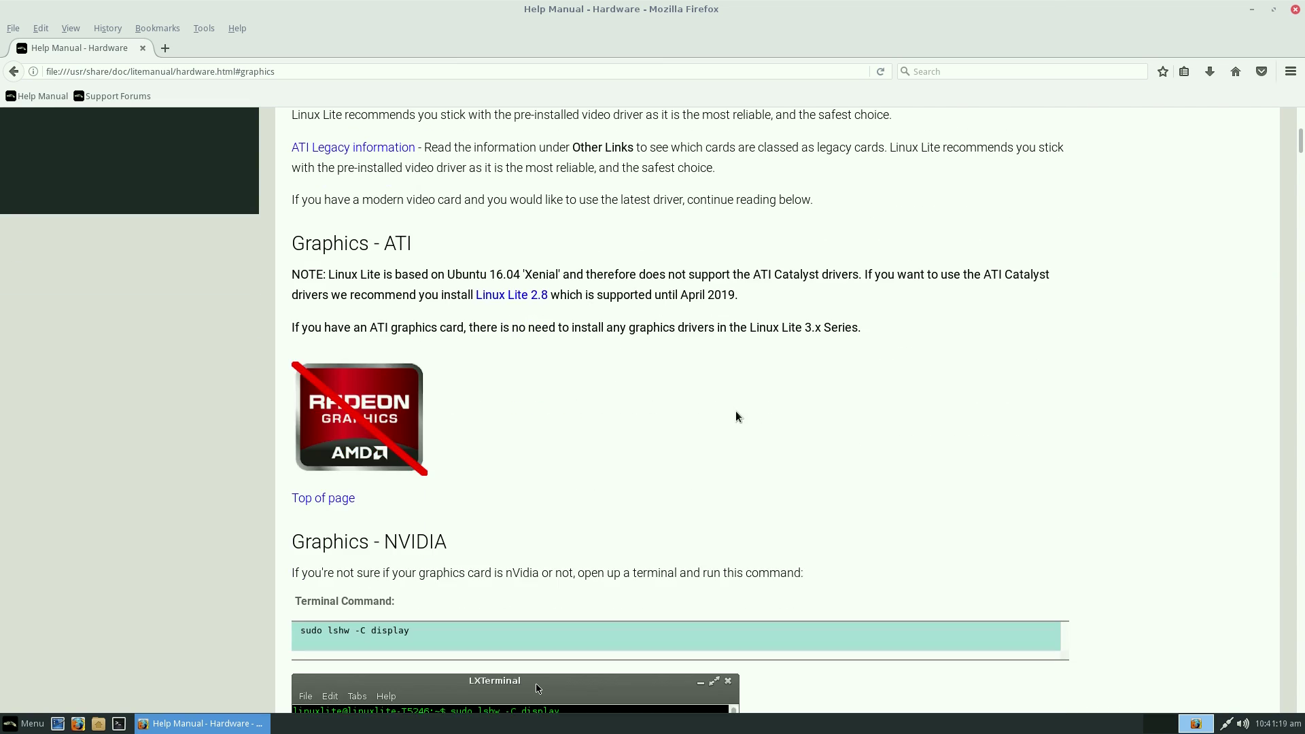
{"action": "scroll", "coordinate": [736, 412], "scroll_direction": "down", "scroll_amount": 5}
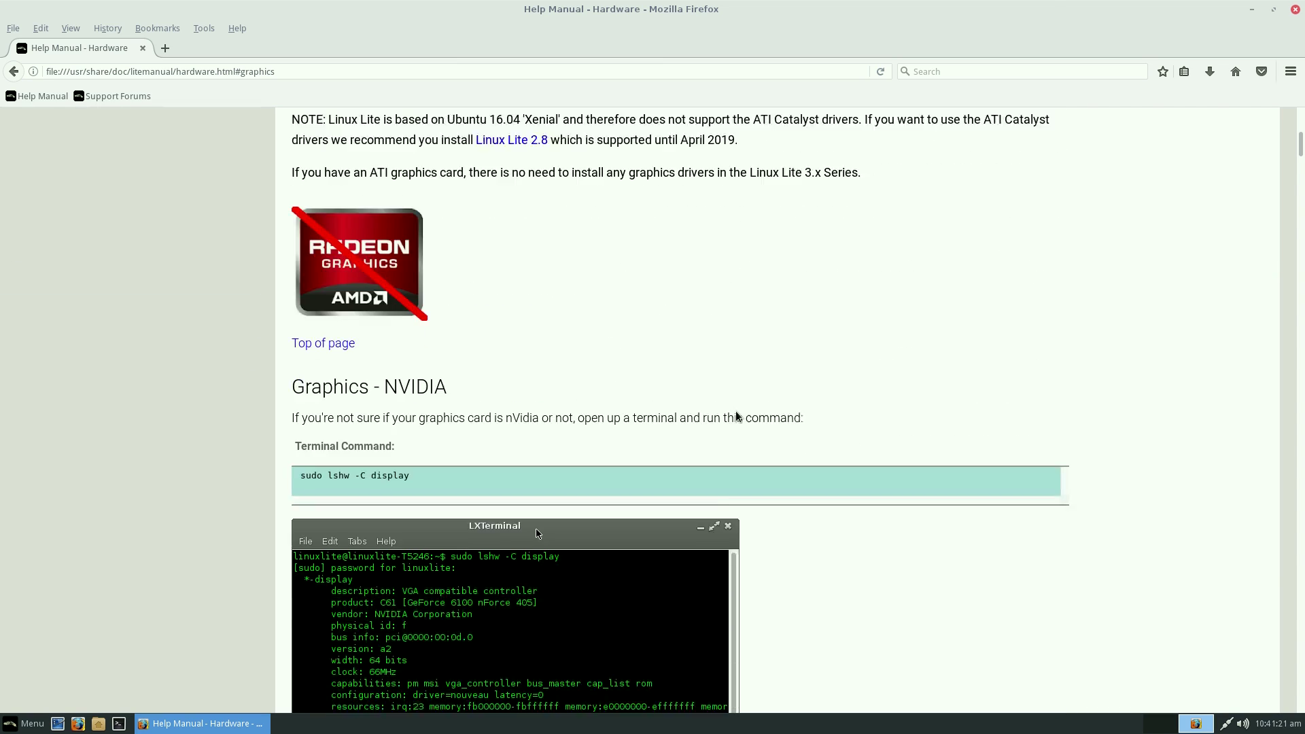
{"action": "scroll", "coordinate": [884, 469], "scroll_direction": "down", "scroll_amount": 13}
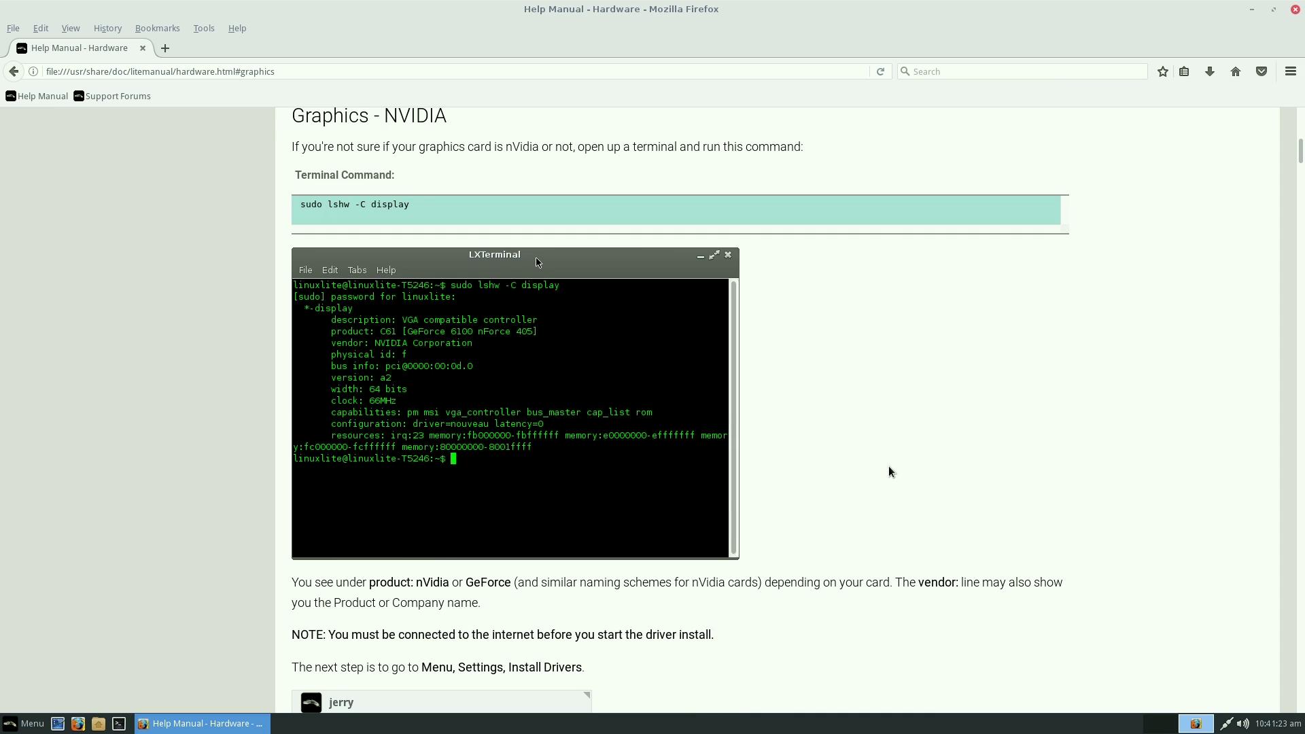
{"action": "scroll", "coordinate": [889, 469], "scroll_direction": "down", "scroll_amount": 13}
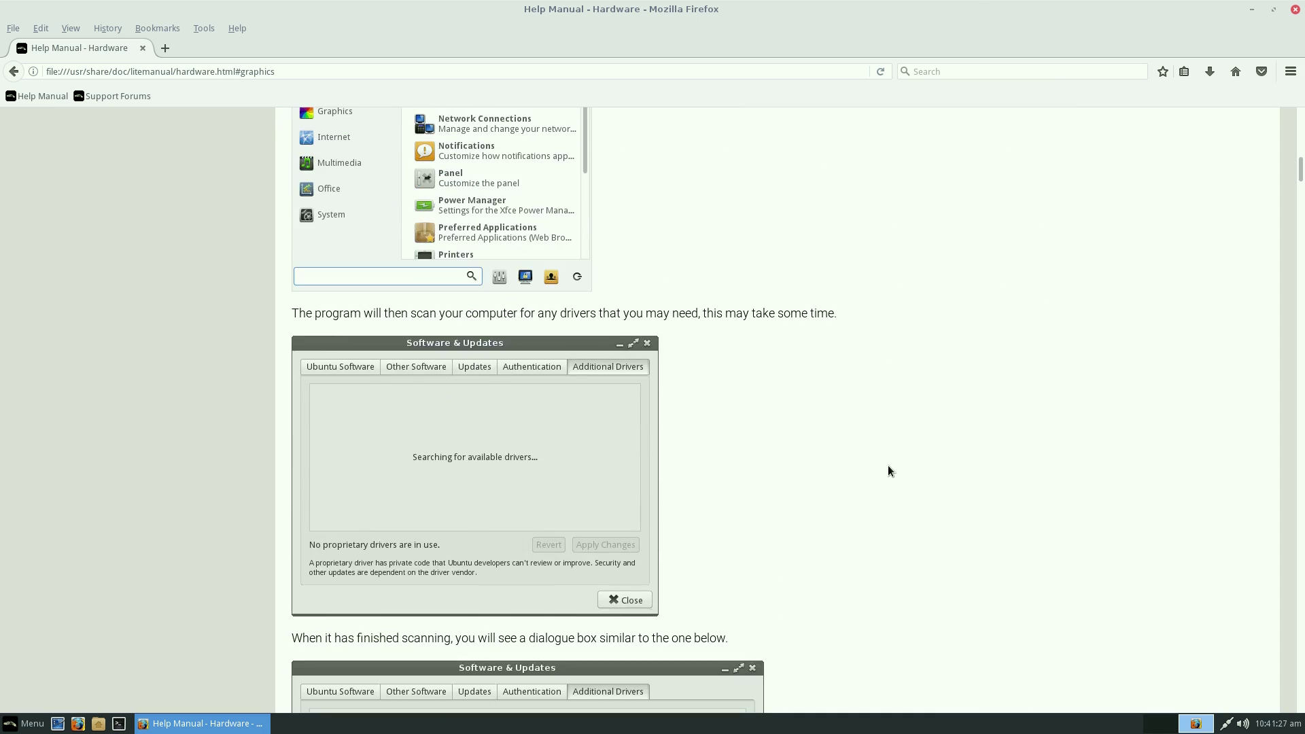
{"action": "scroll", "coordinate": [888, 465], "scroll_direction": "up", "scroll_amount": 17}
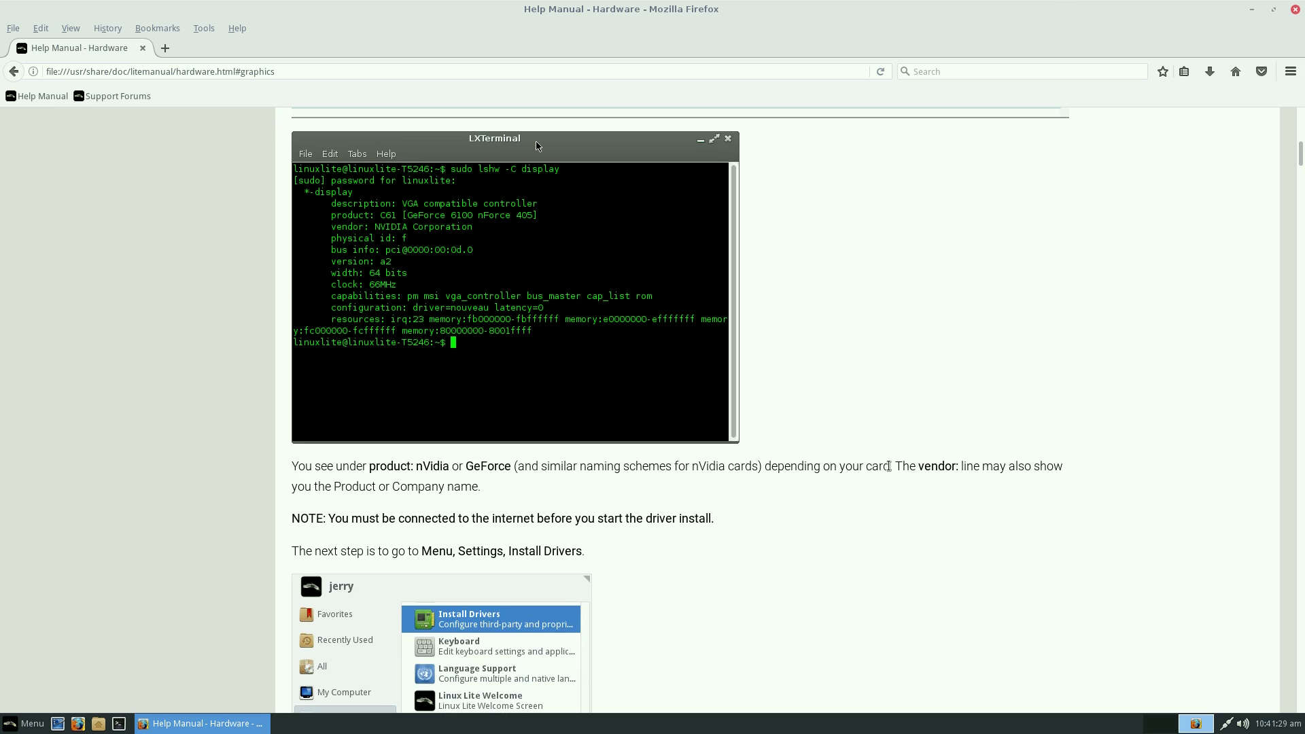
{"action": "scroll", "coordinate": [888, 465], "scroll_direction": "up", "scroll_amount": 5}
{"action": "left_click", "coordinate": [1296, 9]}
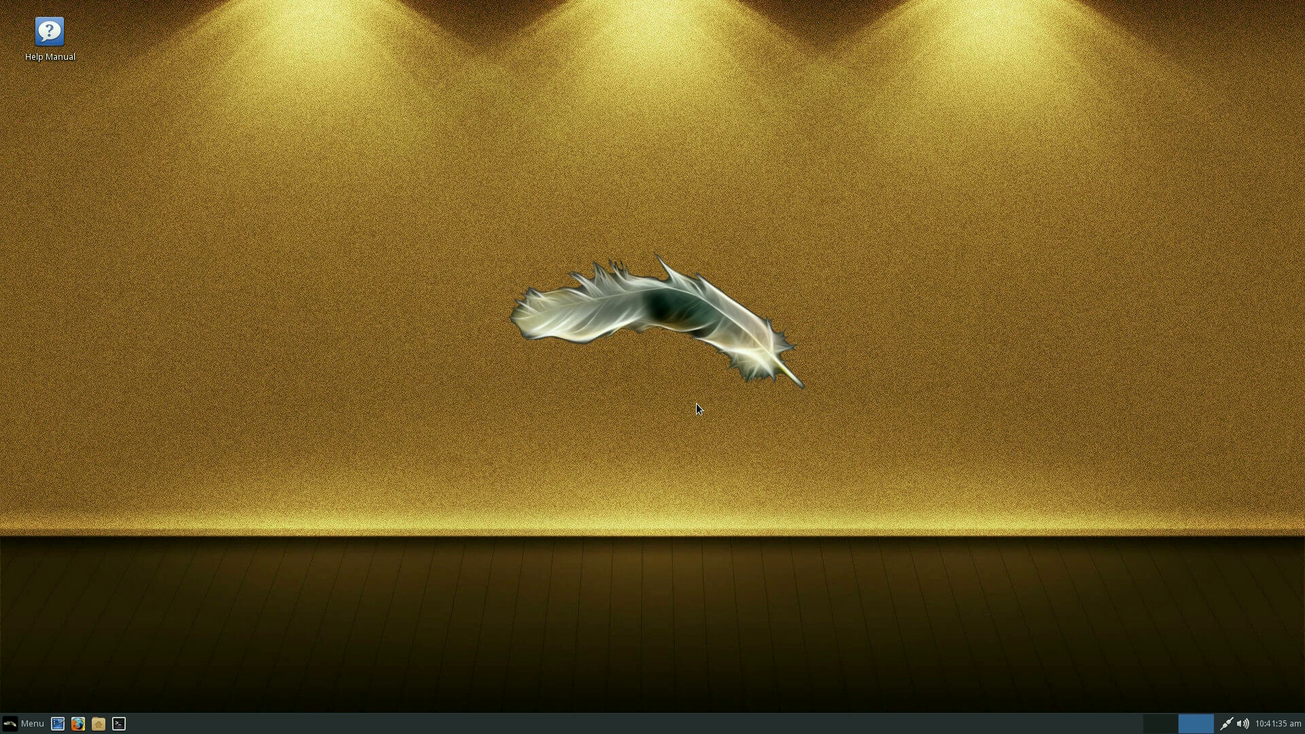
{"action": "left_click", "coordinate": [77, 723]}
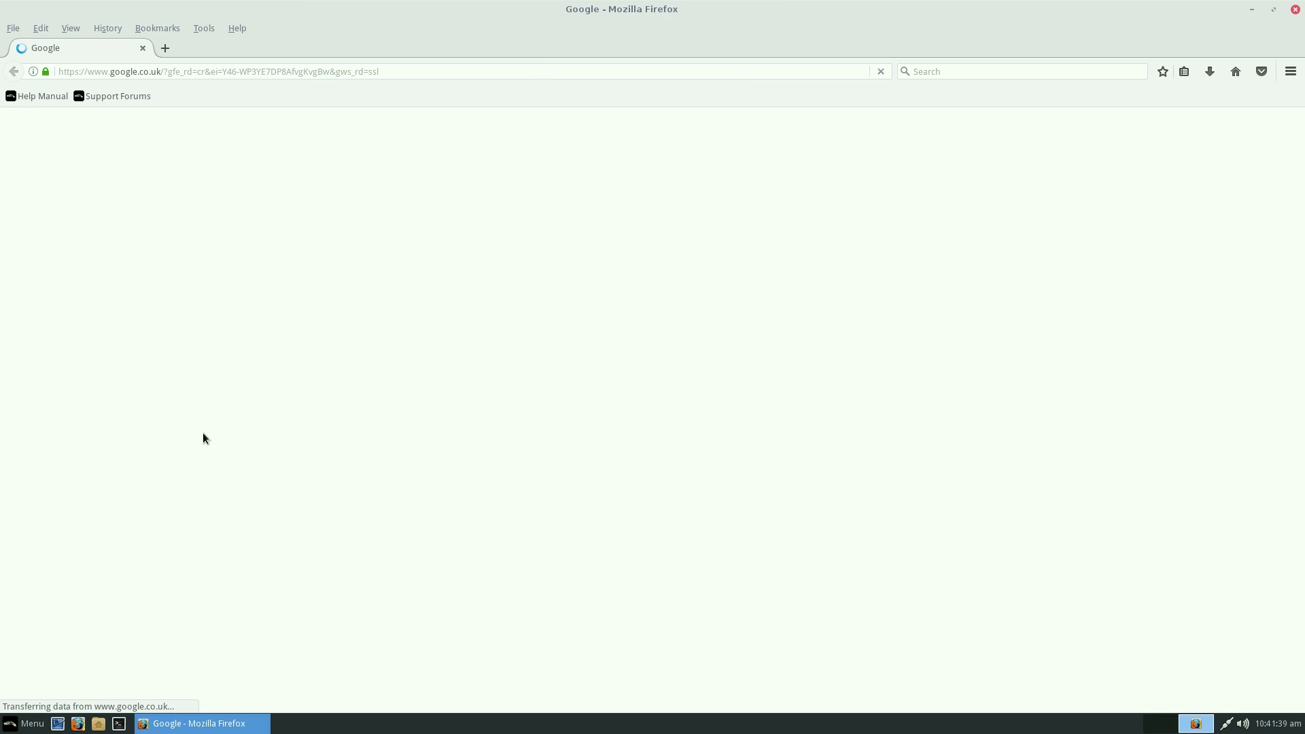
{"action": "left_click", "coordinate": [103, 97]}
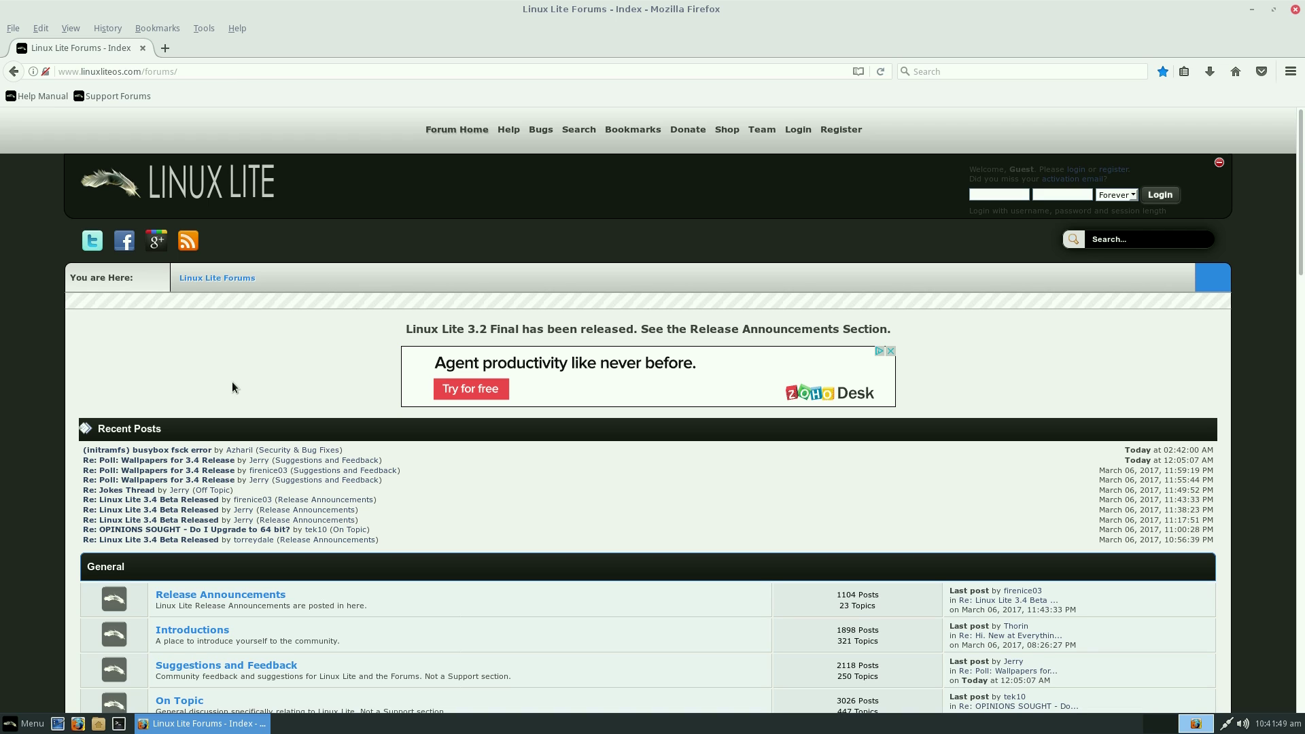
{"action": "scroll", "coordinate": [394, 493], "scroll_direction": "down", "scroll_amount": 10}
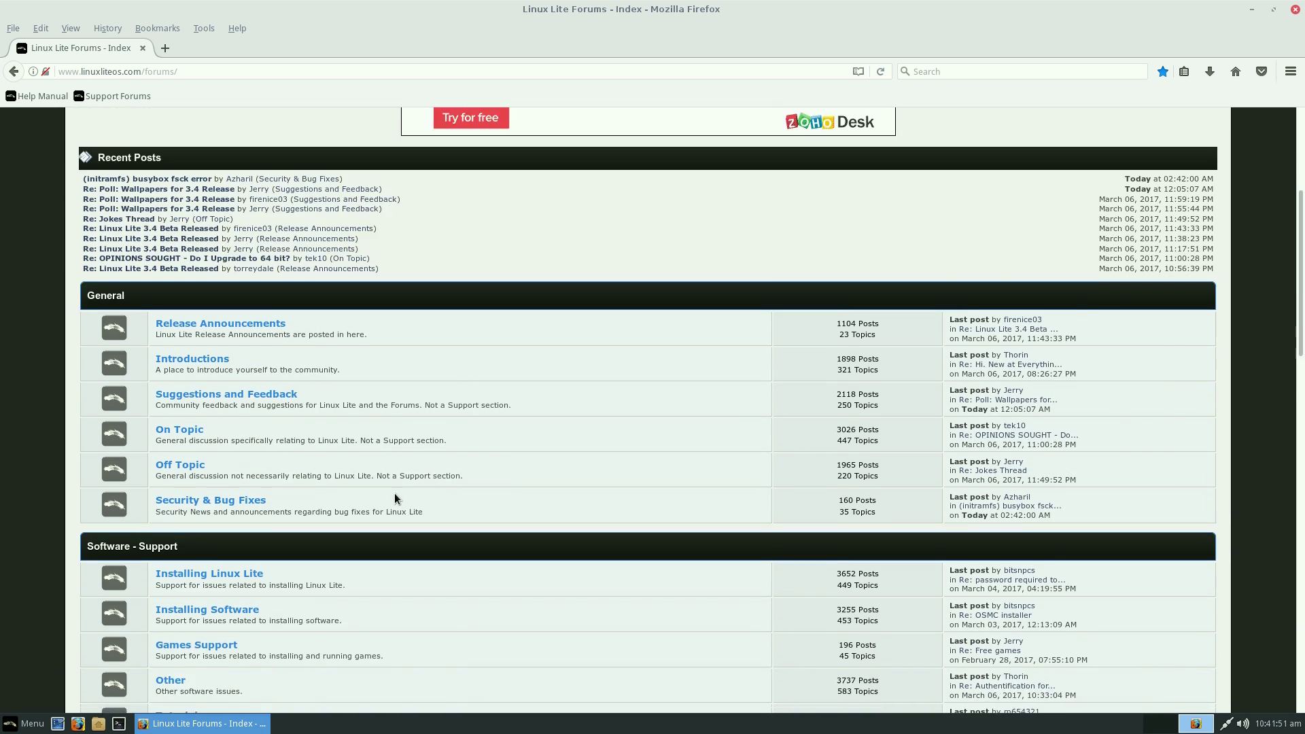
{"action": "scroll", "coordinate": [398, 491], "scroll_direction": "up", "scroll_amount": 10}
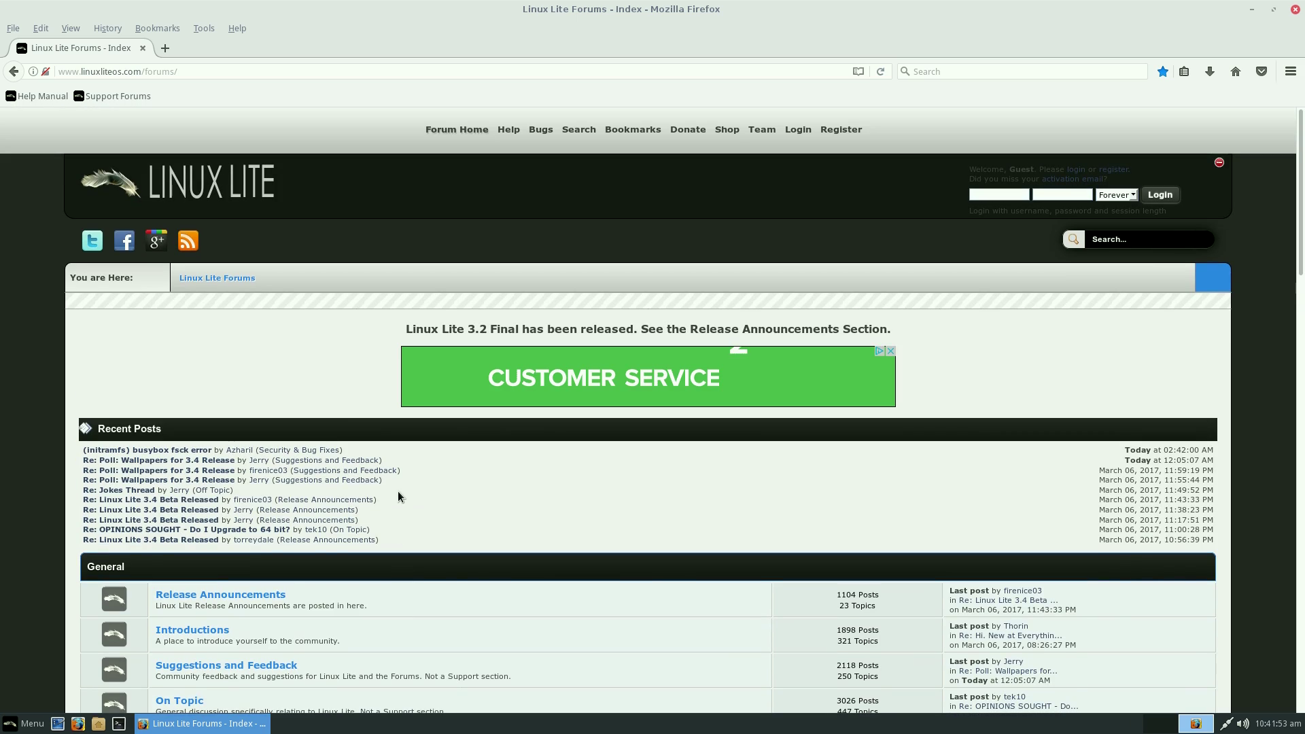
{"action": "left_click", "coordinate": [1295, 9]}
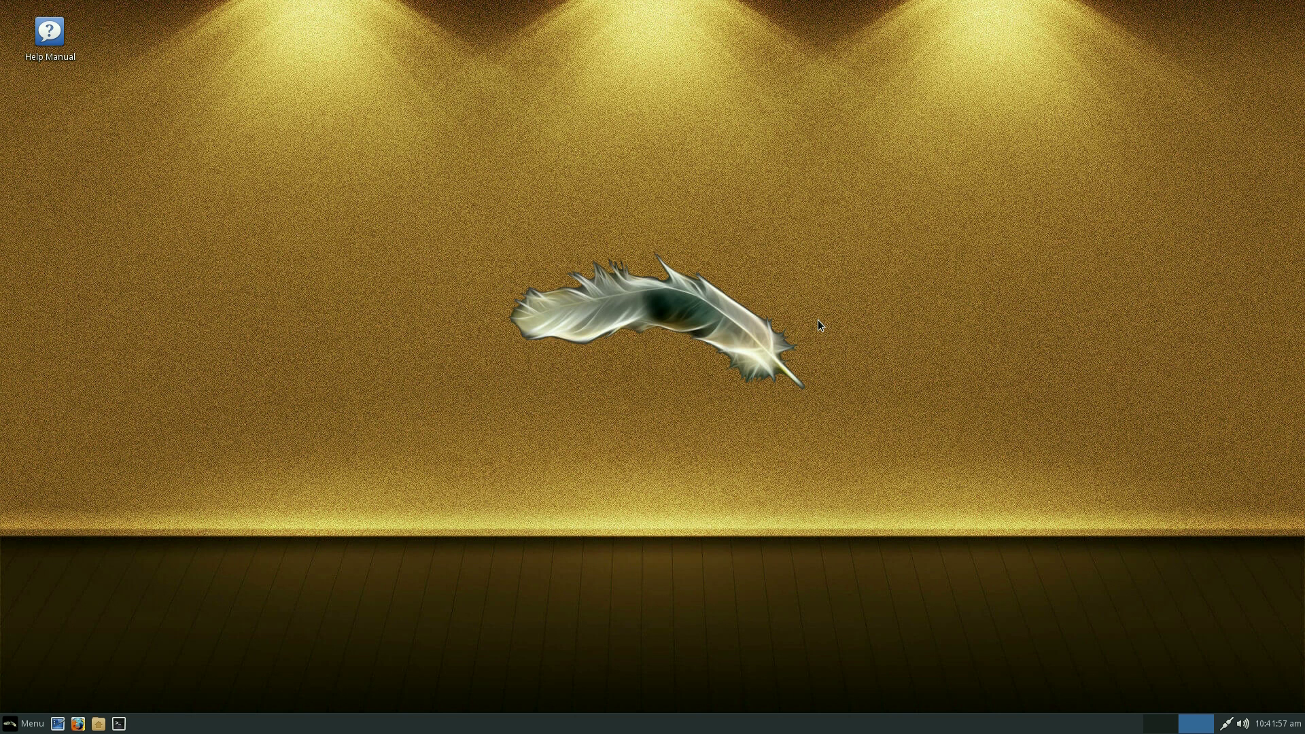